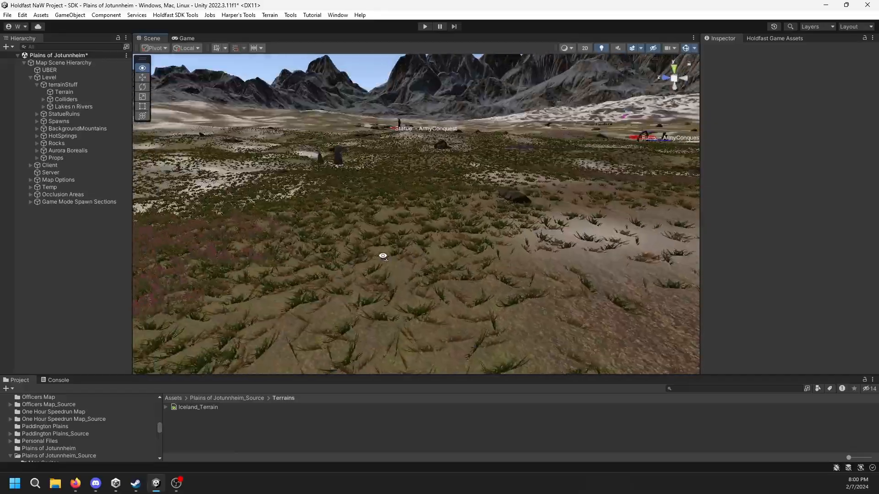
Select the Terrain object under terrainStuff to bring up its paintable details
right_drag(499, 249, 462, 224)
right_drag(230, 370, 373, 283)
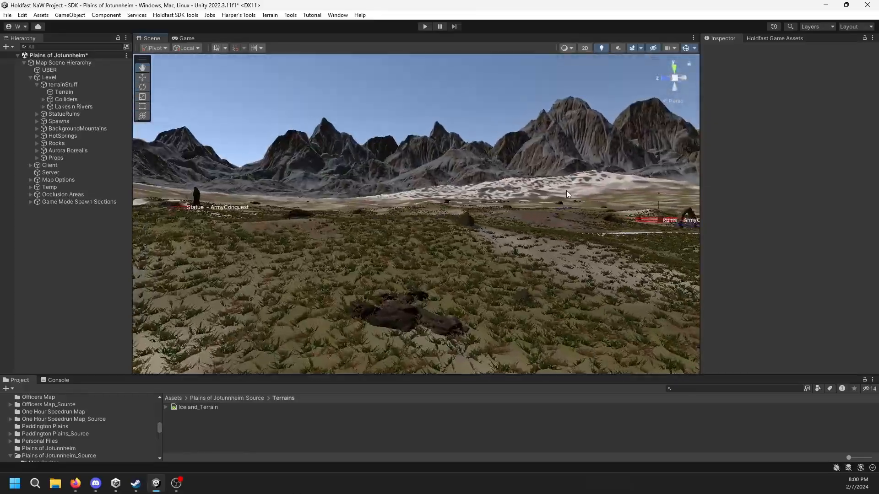
right_drag(567, 191, 486, 250)
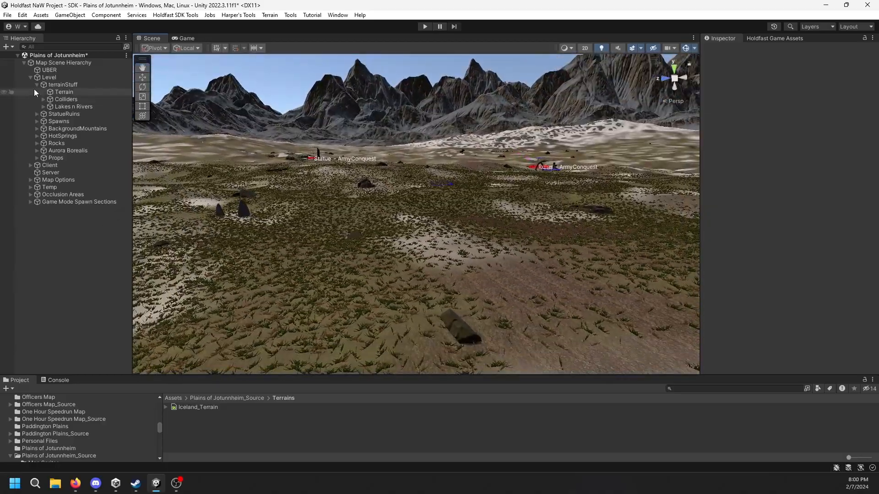
click(69, 92)
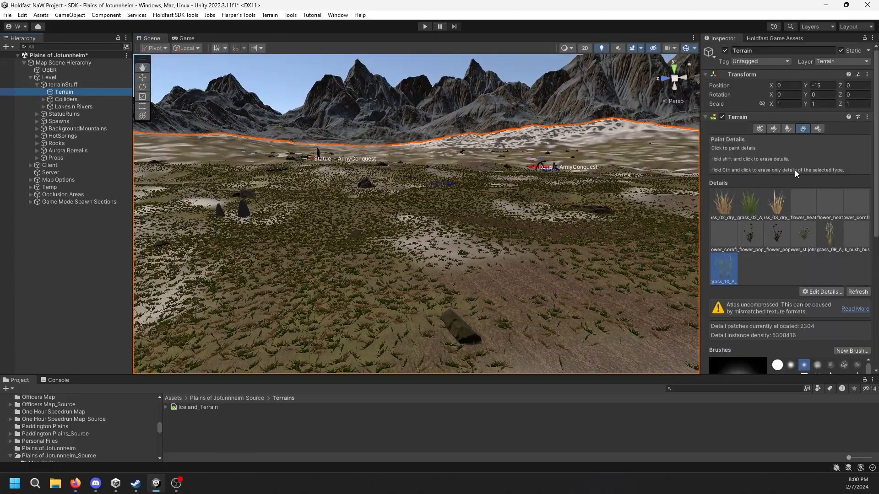
Launch Gyazo and capture an image of the terrain's Details list
click(35, 484)
text(ya)
key(BackSpace)
key(BackSpace)
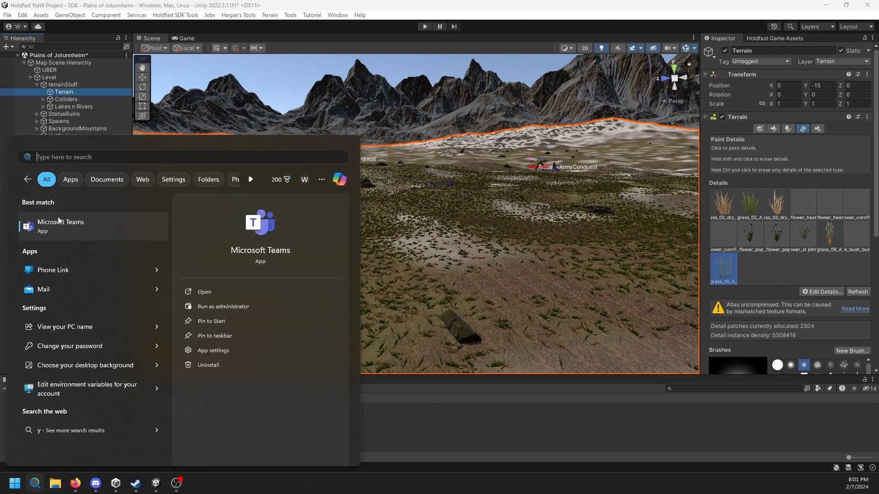
text(gyazo)
click(67, 223)
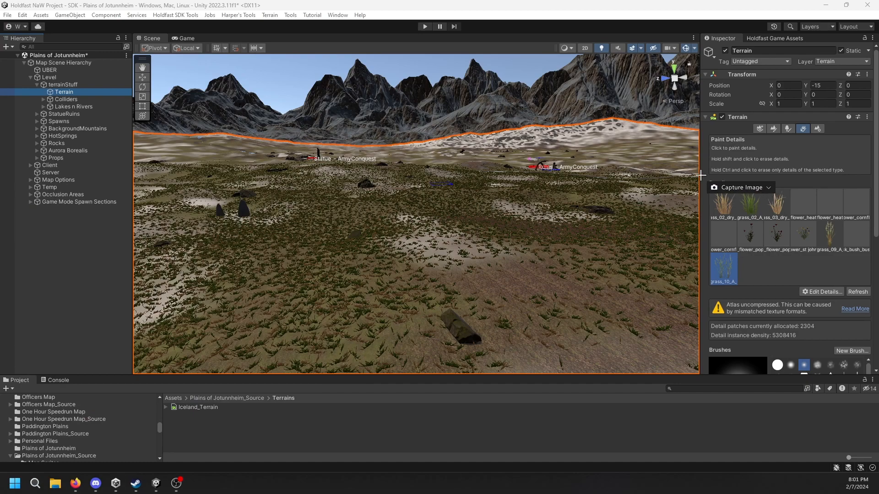
drag(700, 175, 872, 291)
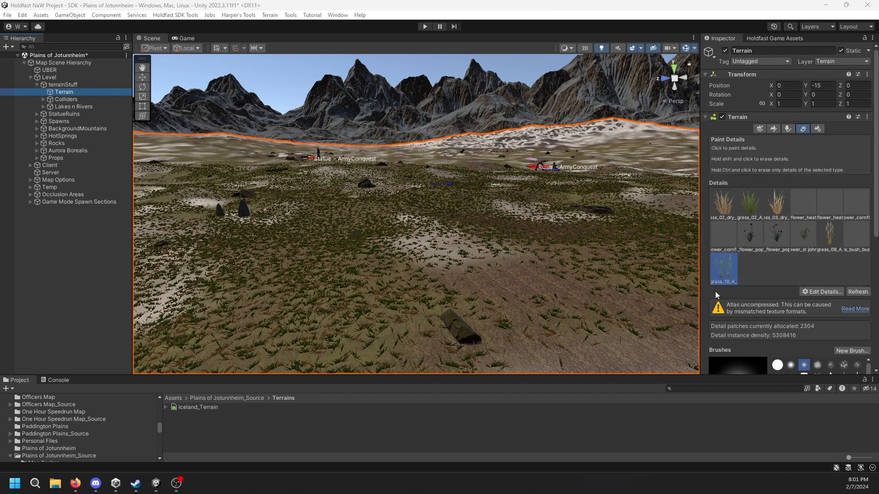
Create a 3D cube at the scene root and name it Grass Area
right_drag(545, 251, 515, 270)
right_drag(261, 216, 347, 208)
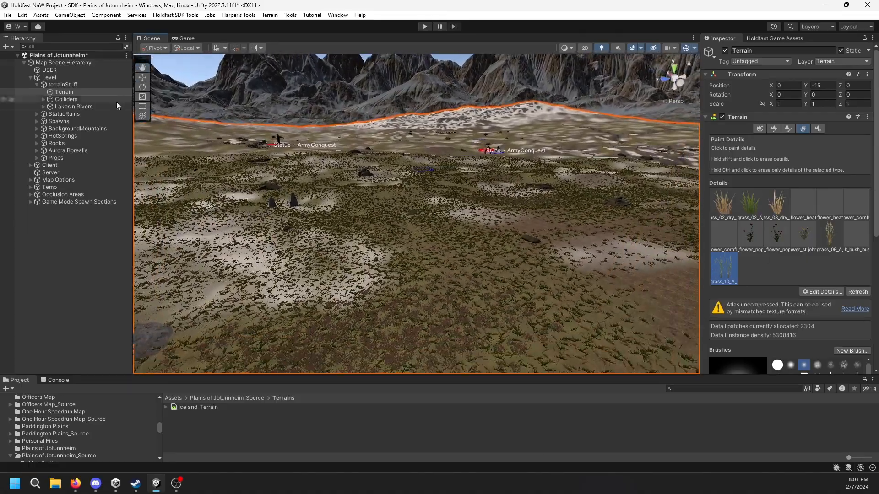
click(76, 226)
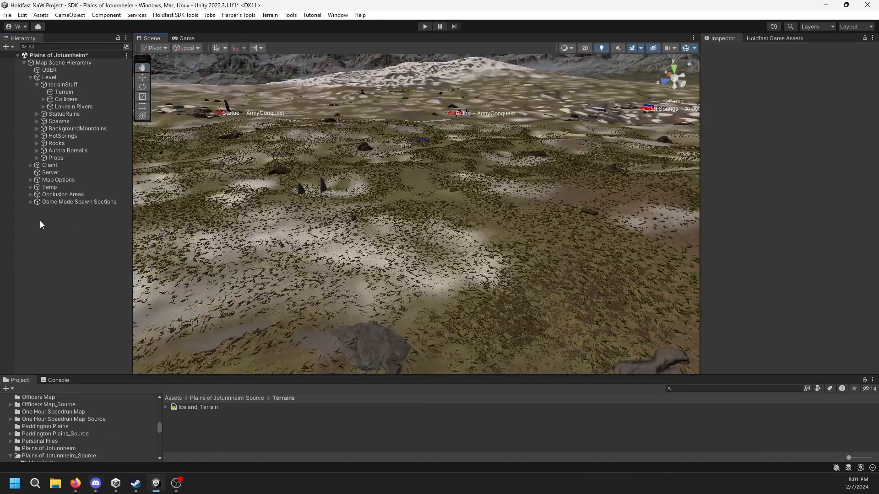
right_click(39, 220)
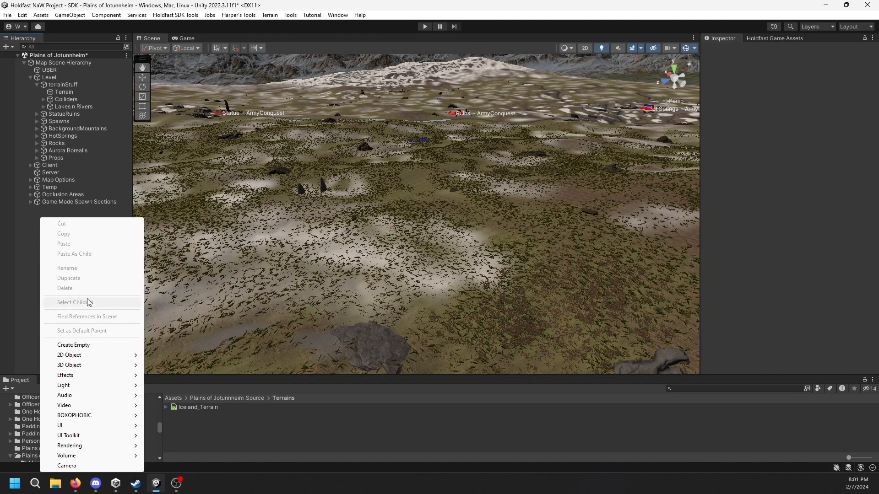
mouse_move(100, 369)
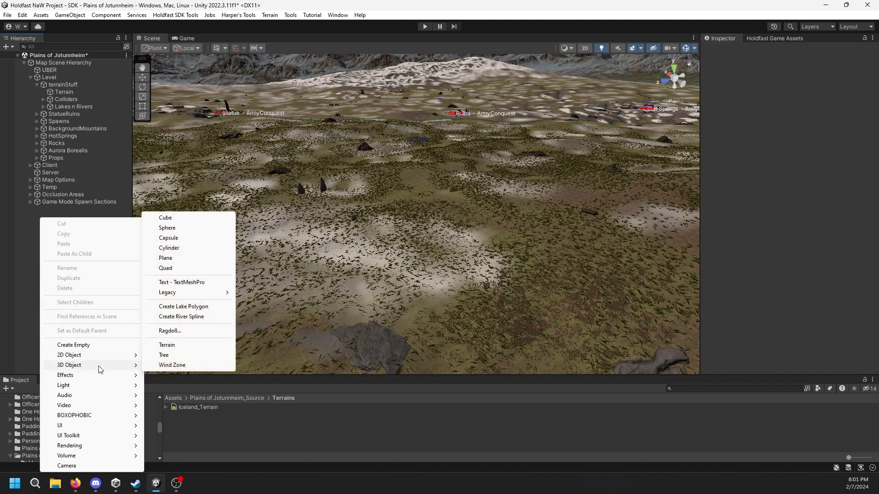
click(190, 219)
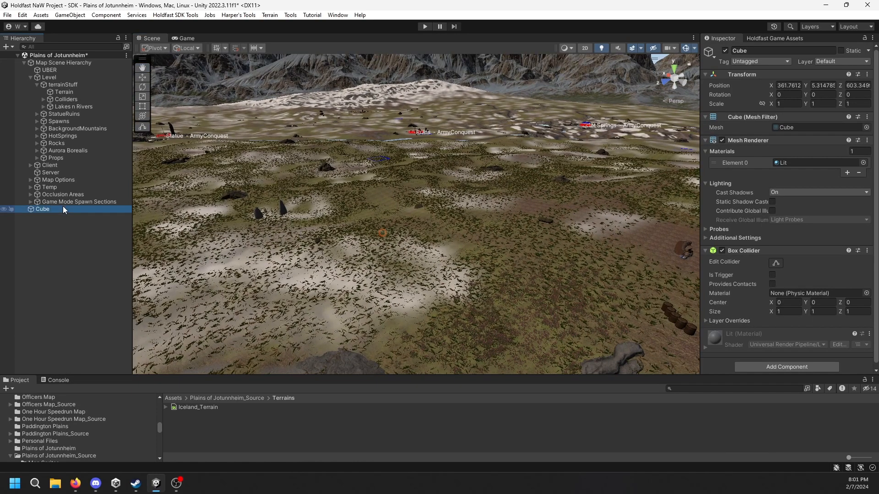
text(Grass Area)
Move the Grass Area cube to about X 402.4, Z 555.5 on the terrain
right_drag(423, 186, 530, 231)
key(a)
key(w)
key(s)
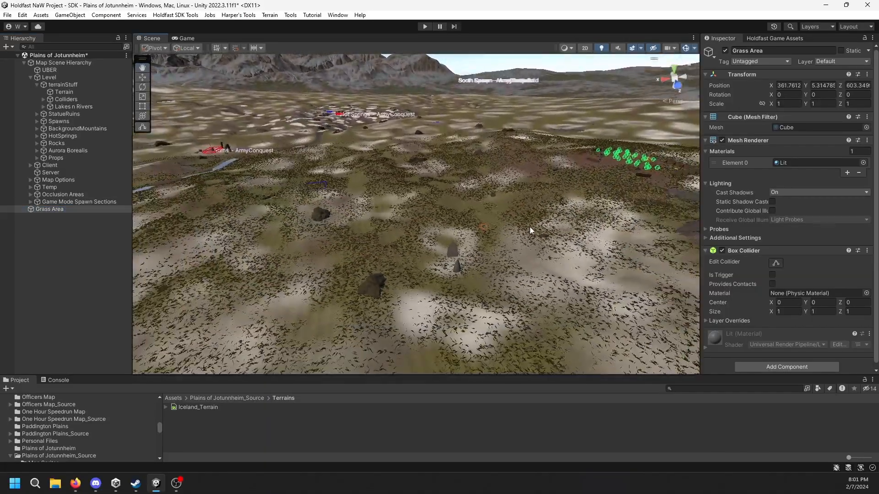
key(w)
right_drag(455, 213, 424, 181)
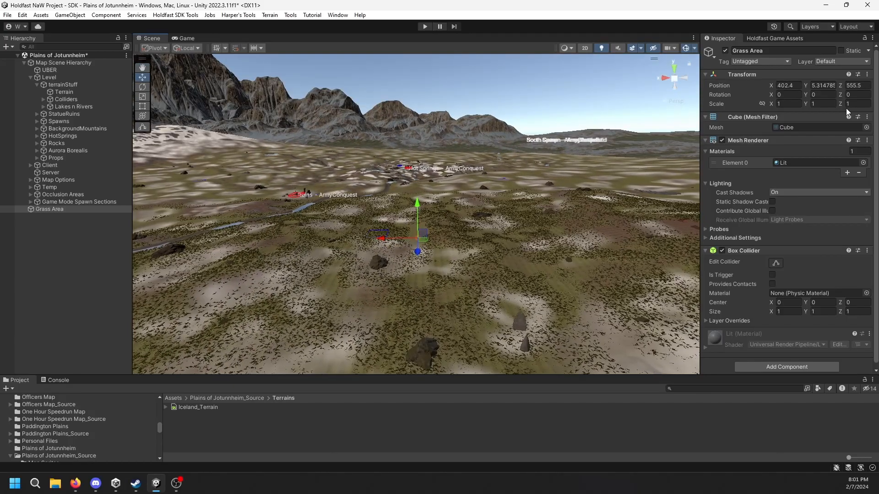
right_drag(501, 185, 528, 190)
key(w)
Open the Terrain's settings and check the terrain width and length under Mesh Resolution
click(541, 174)
click(594, 222)
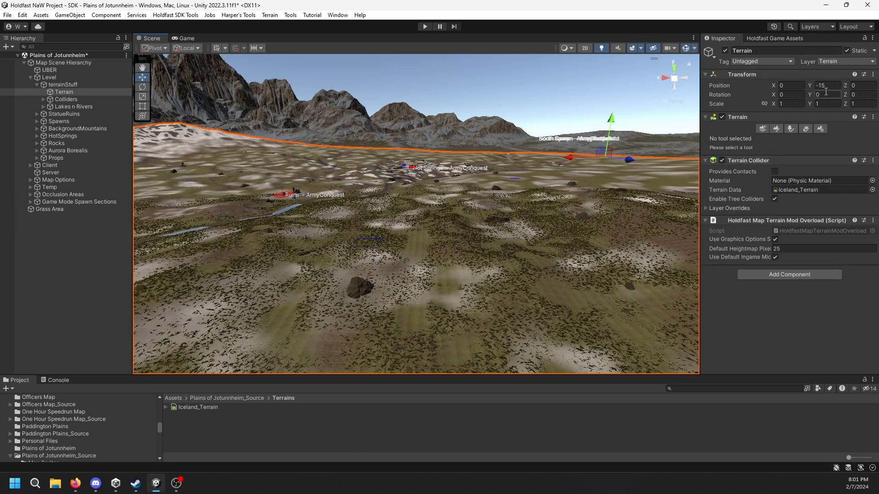
click(821, 129)
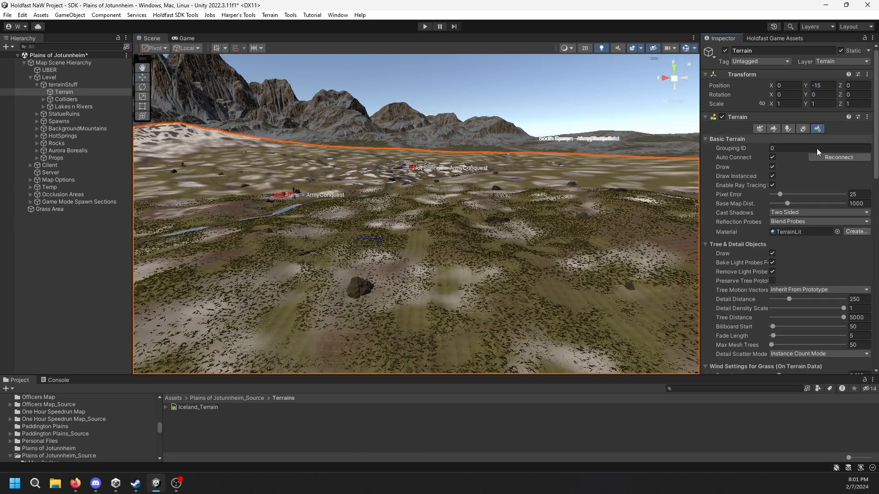
scroll(773, 237, down, 5)
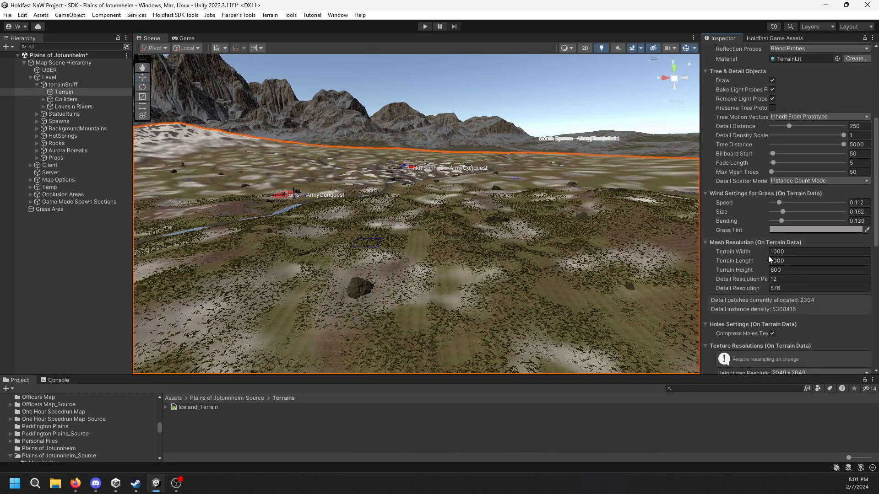
Set the Grass Area cube's position to X 500, Y -15, Z 500
double_click(51, 209)
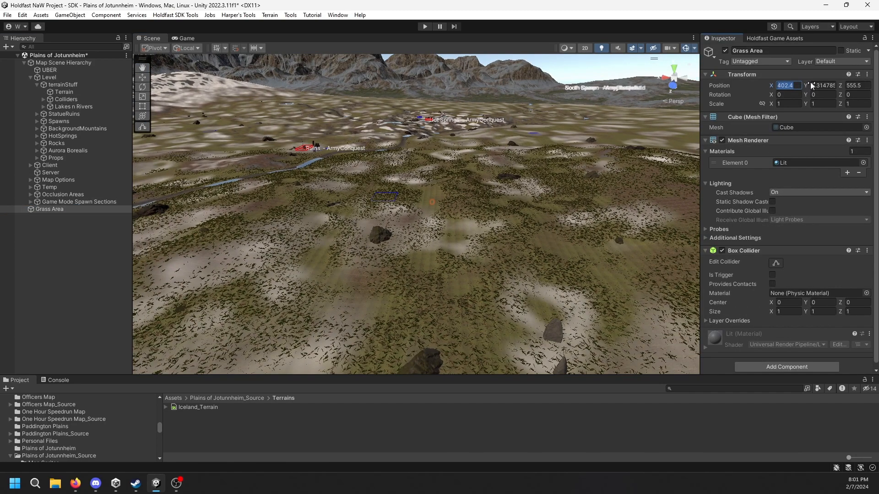
text(500)
key(Tab)
text(15)
key(Tab)
text(500)
Scale the Grass Area cube to X 1200, Y 200, Z 1200 so it encloses the terrain
right_drag(457, 142, 485, 160)
right_drag(559, 187, 588, 174)
click(783, 102)
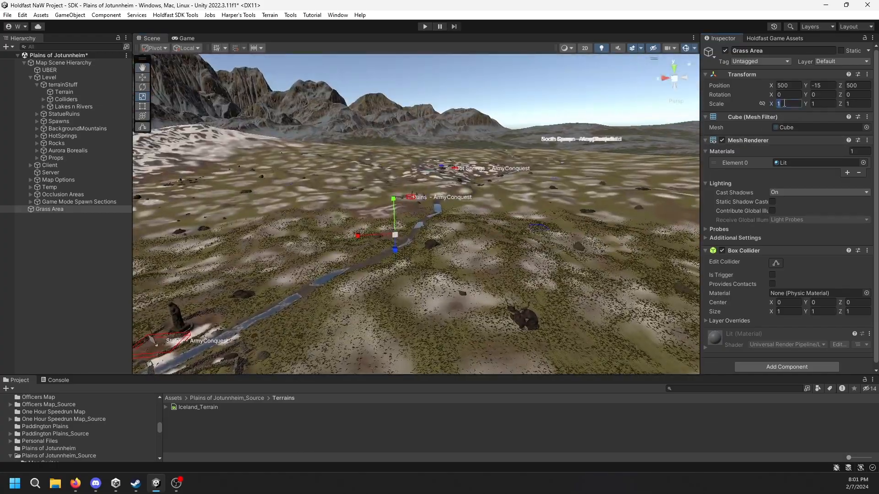
text(1200)
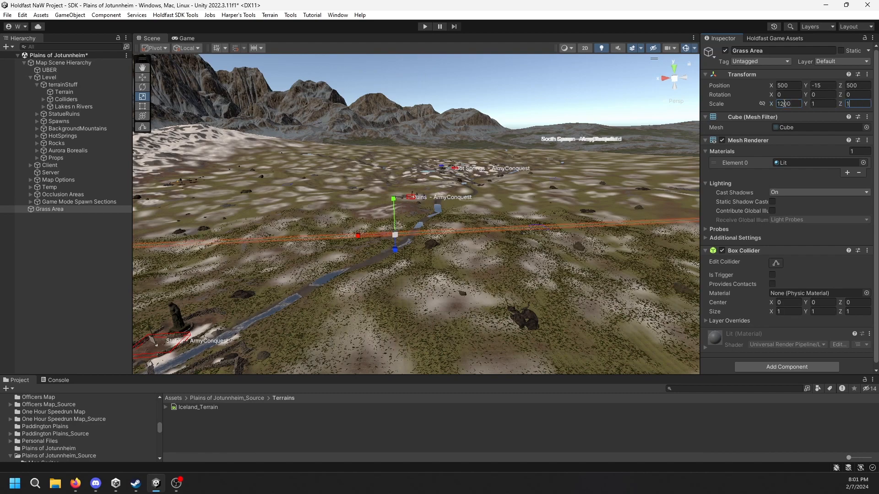
key(d)
right_drag(629, 153, 558, 151)
right_click(745, 103)
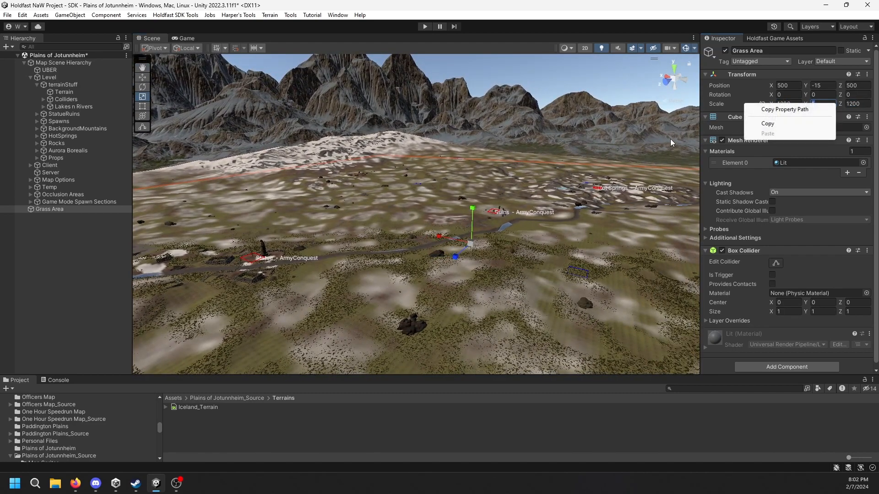
right_drag(670, 139, 669, 154)
text(200)
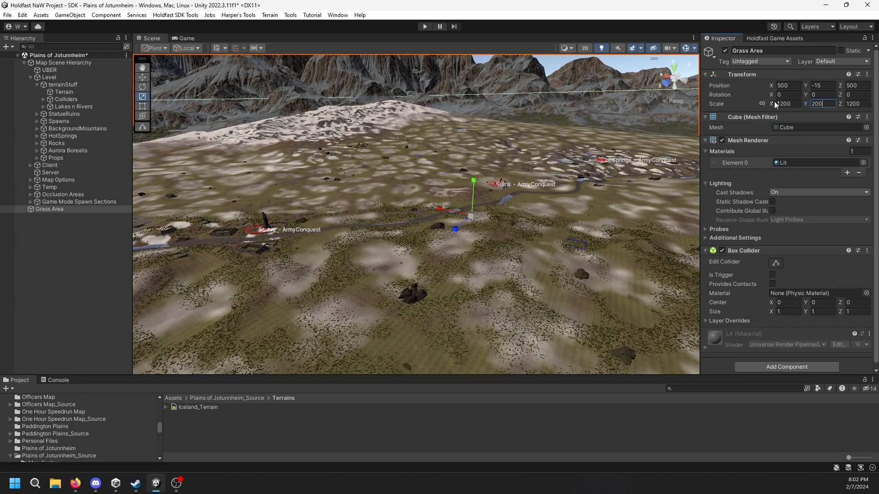
Disable the Grass Area's Mesh Renderer and Box Collider, and set its Y position to -20
right_drag(595, 110, 741, 160)
key(s)
key(w)
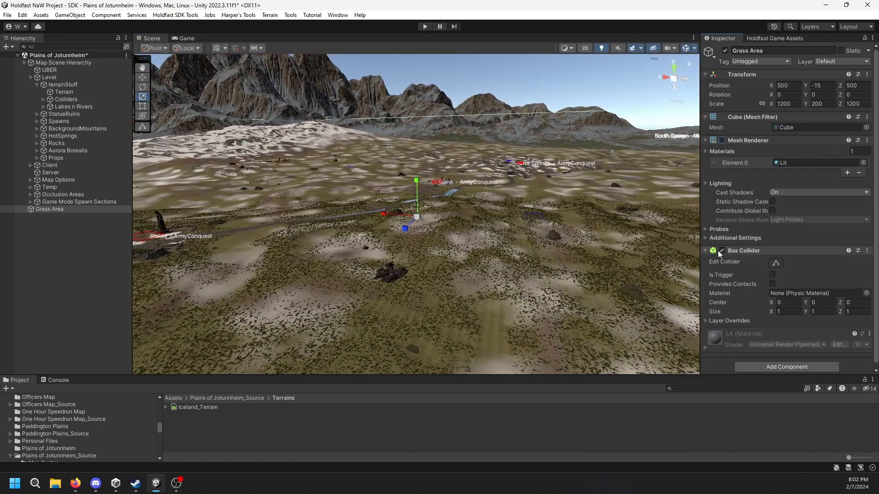
right_drag(446, 238, 416, 204)
key(s)
click(125, 218)
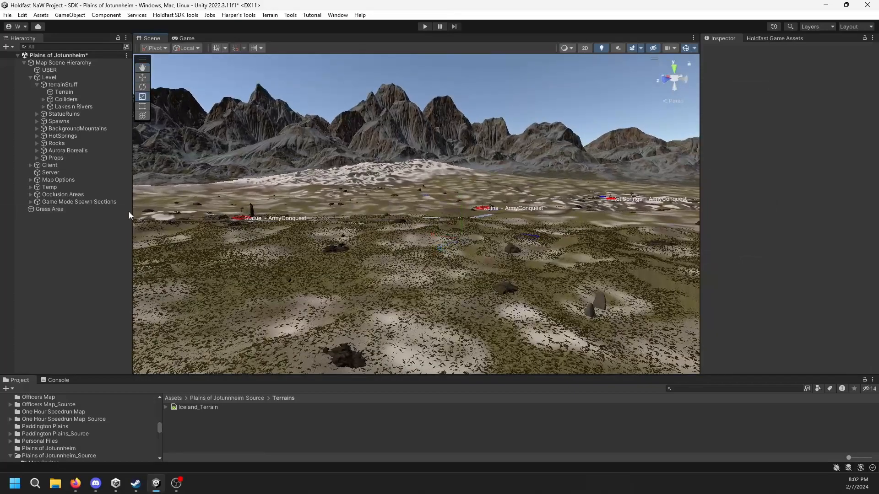
Assign Grass Area as the Grass Global Volume of Map Scene Hierarchy and nest the cube under Level
click(87, 62)
scroll(790, 262, down, 1)
scroll(790, 261, down, 5)
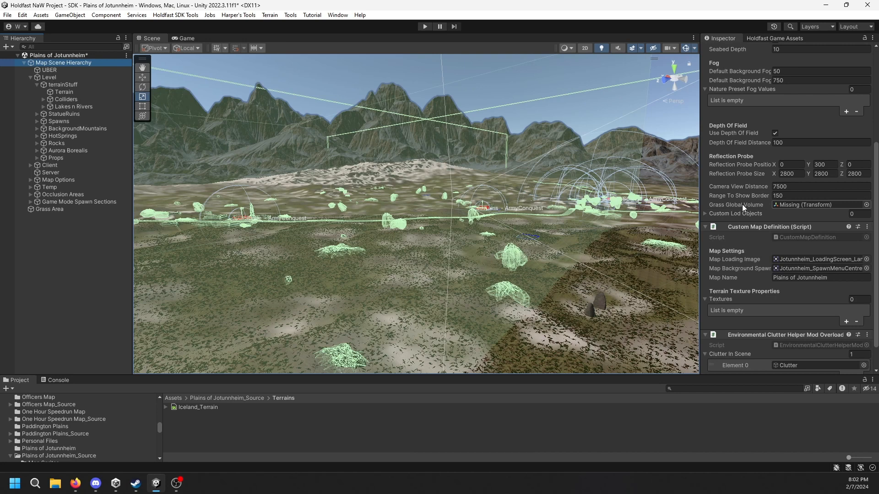
drag(69, 209, 844, 218)
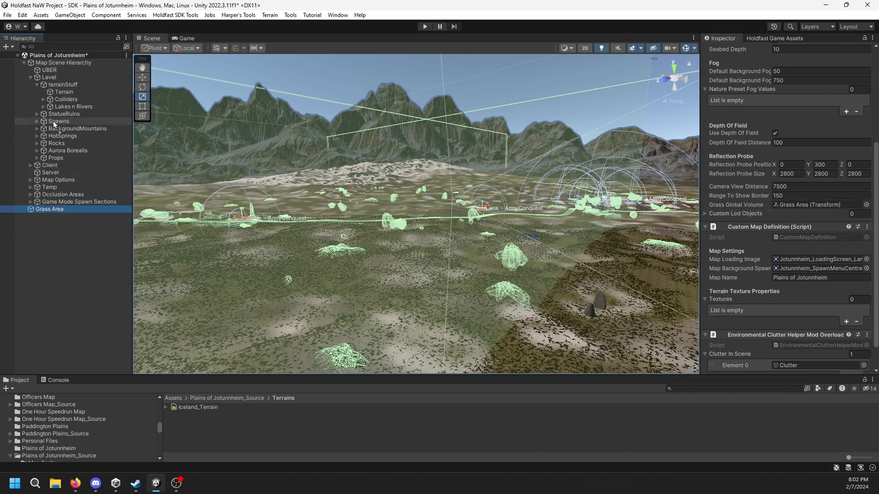
drag(54, 164, 55, 164)
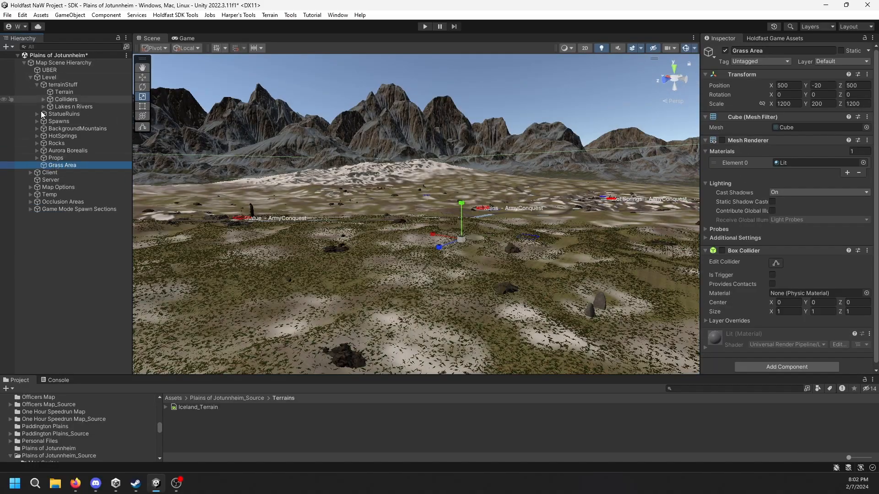
Add the Holdfast Mod Terrain Grass Data component to the Terrain object
right_drag(476, 263, 614, 285)
click(64, 92)
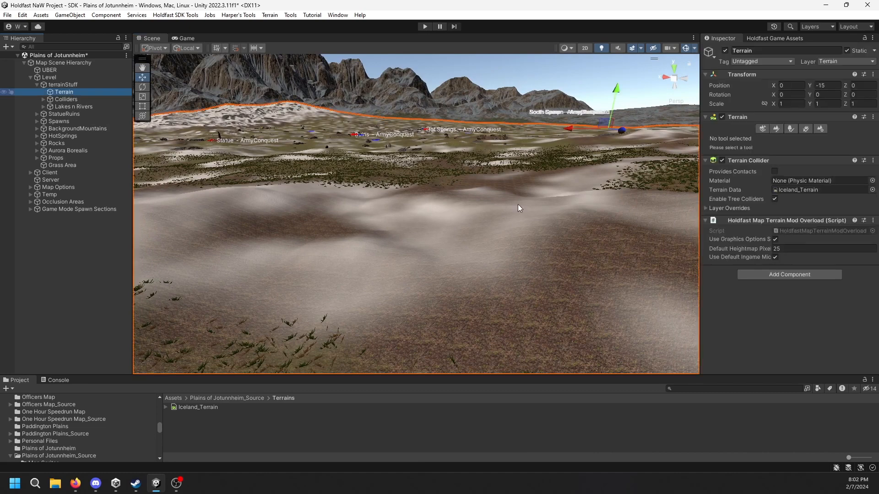
click(789, 274)
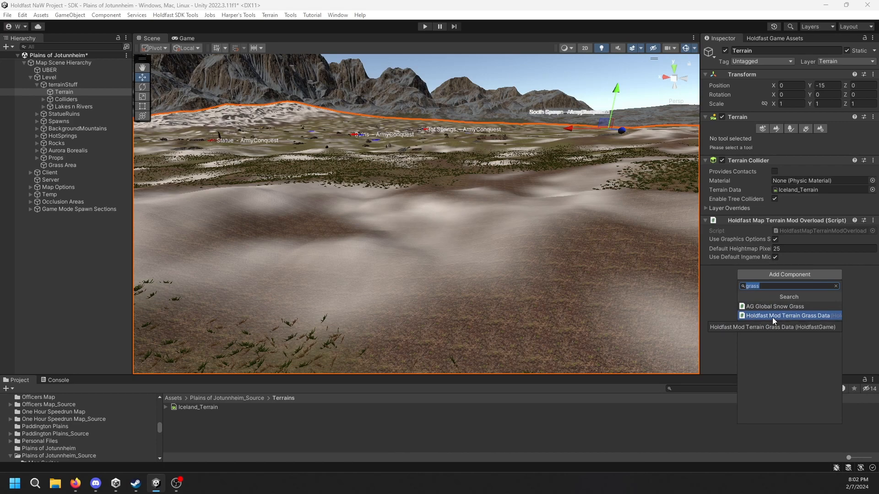
click(793, 316)
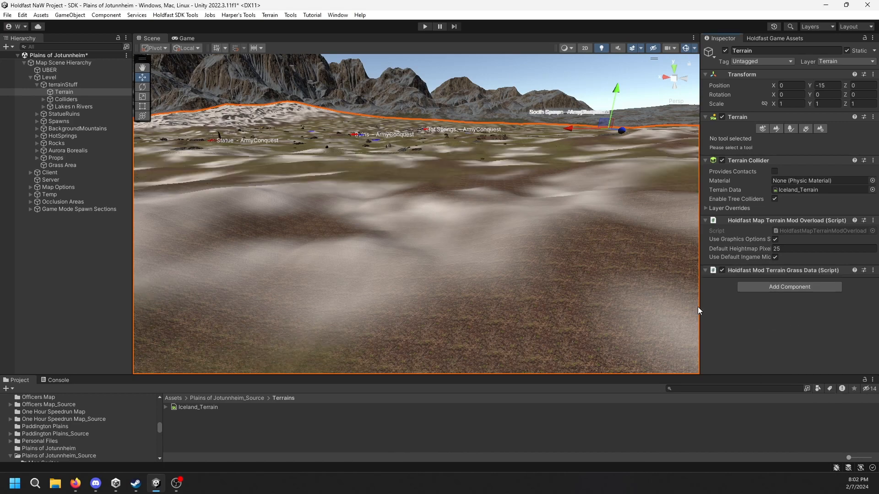
alt+drag(698, 307, 512, 279)
right_drag(513, 280, 512, 280)
key(w)
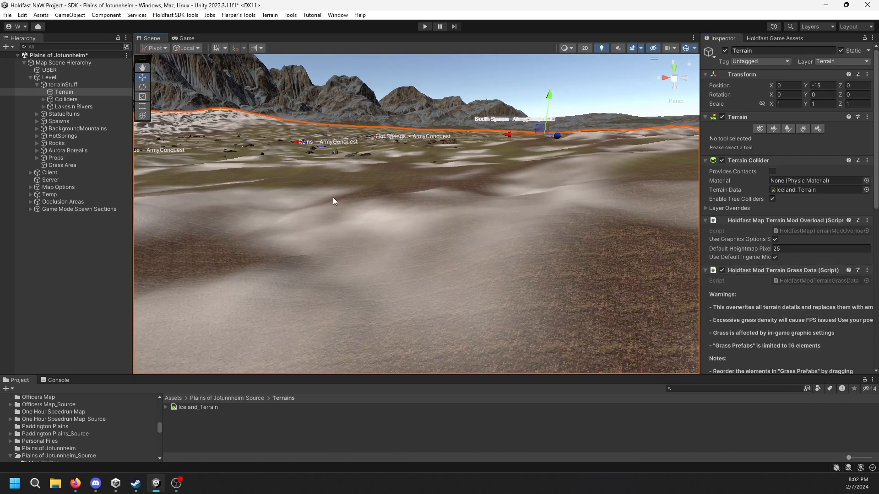
right_drag(380, 126, 444, 238)
key(s)
key(w)
click(75, 483)
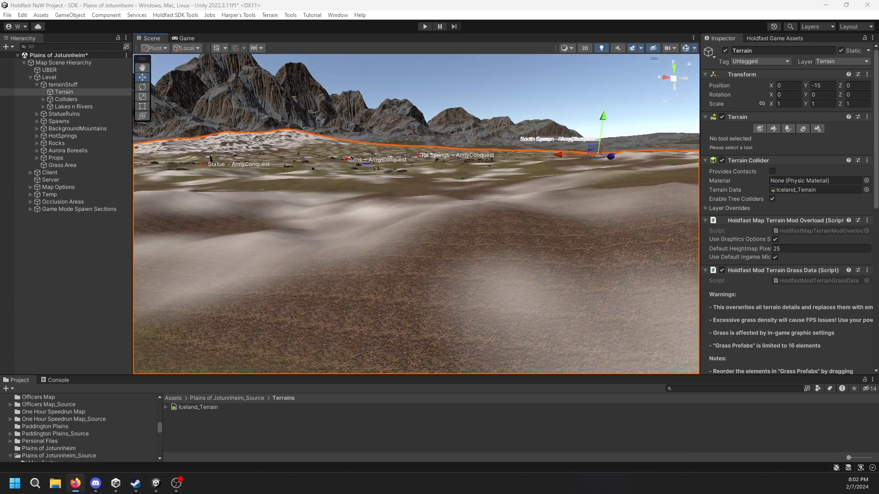
right_drag(457, 177, 481, 179)
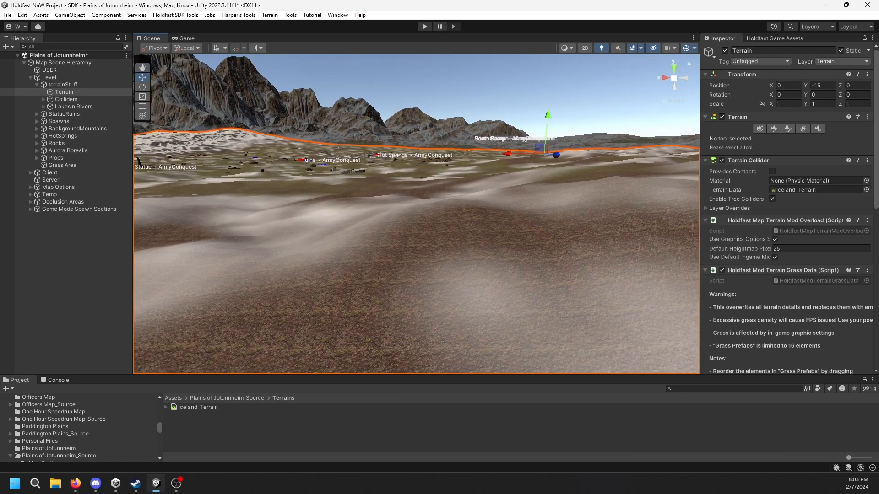
click(96, 484)
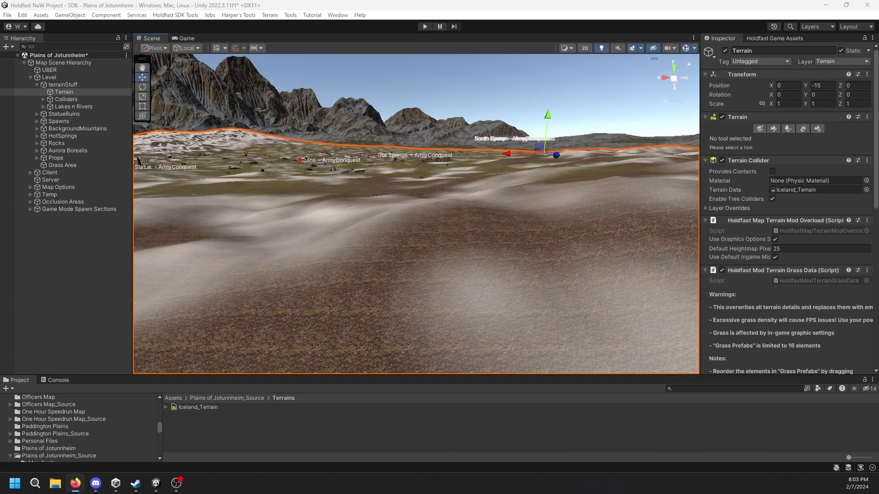
mouse_move(526, 315)
right_down()
mouse_move(530, 288)
mouse_move(533, 301)
mouse_move(516, 294)
mouse_move(527, 304)
right_up()
Search the Holdfast Game Assets for "grass"
click(763, 38)
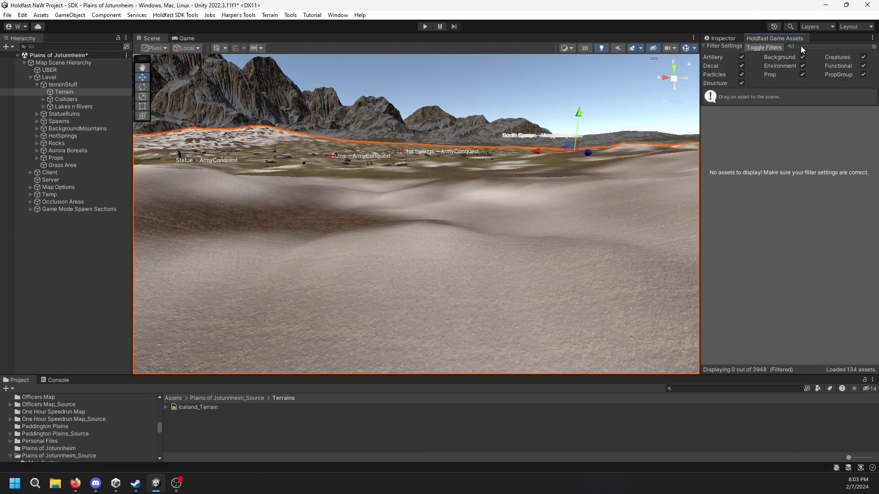
text(grass)
right_drag(520, 276, 481, 292)
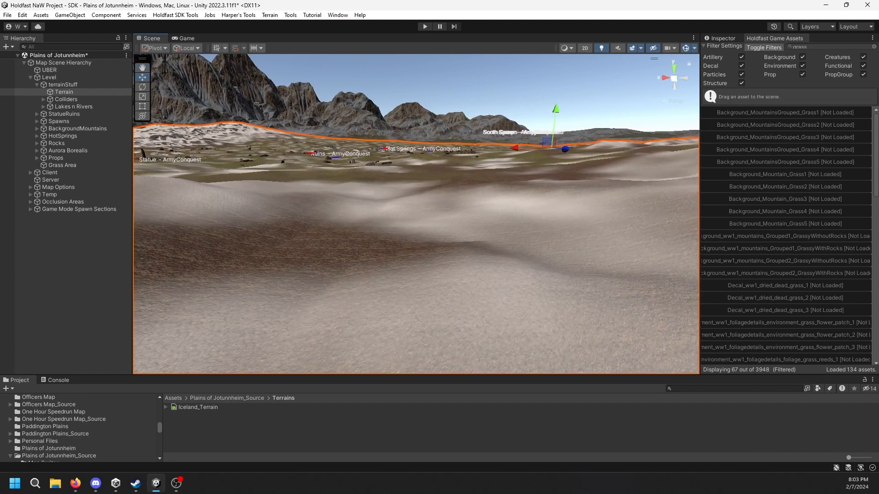
Switch to the browser and examine the reference capture of the terrain's original painted details
key(alt+Tab)
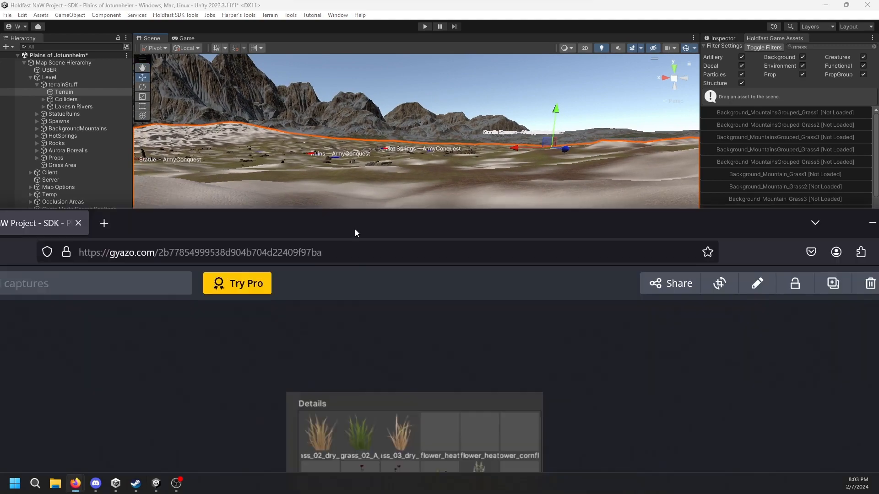
drag(355, 229, 110, 228)
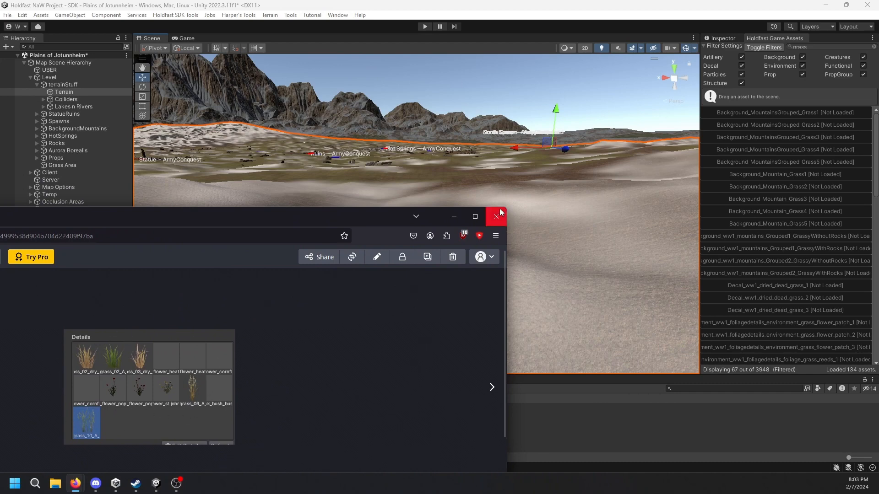
drag(343, 225, 414, 190)
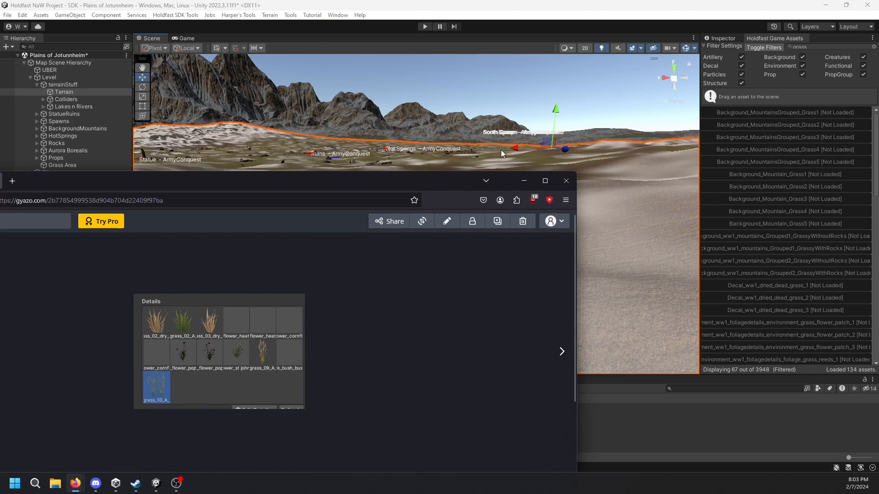
click(524, 181)
Place the Foliagedetail_GrassDetail_01v2_ColourSeperate and GrassDetail_01v2_Dry game assets side by side on the pale ground
scroll(797, 219, down, 5)
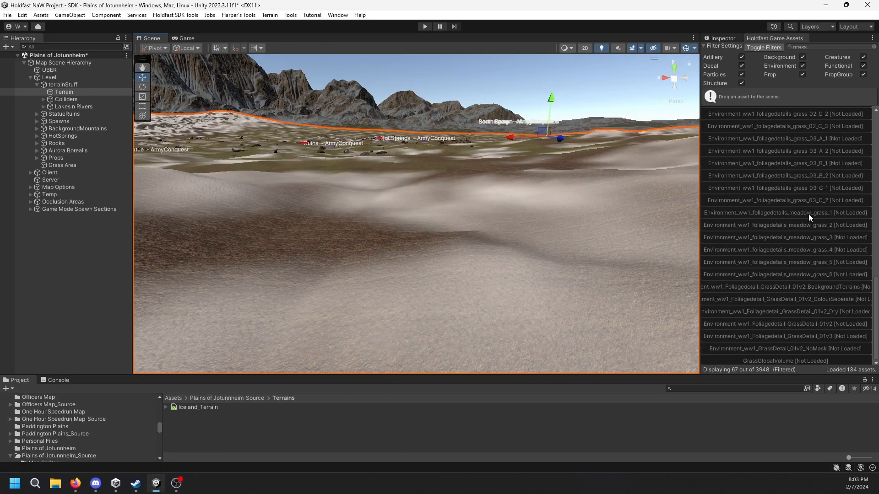
key(w)
right_drag(521, 241, 608, 255)
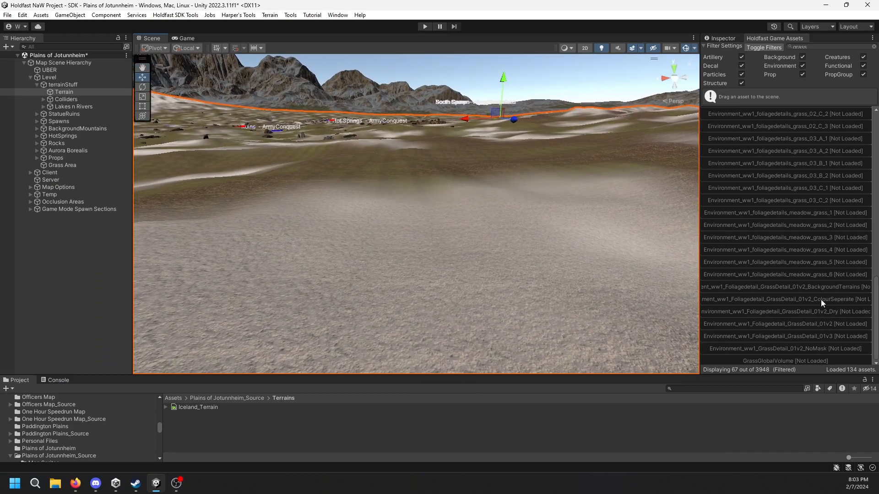
drag(822, 304, 420, 269)
key(w)
right_drag(420, 270, 413, 289)
key(a)
drag(844, 316, 295, 254)
key(s)
right_drag(423, 259, 415, 236)
key(d)
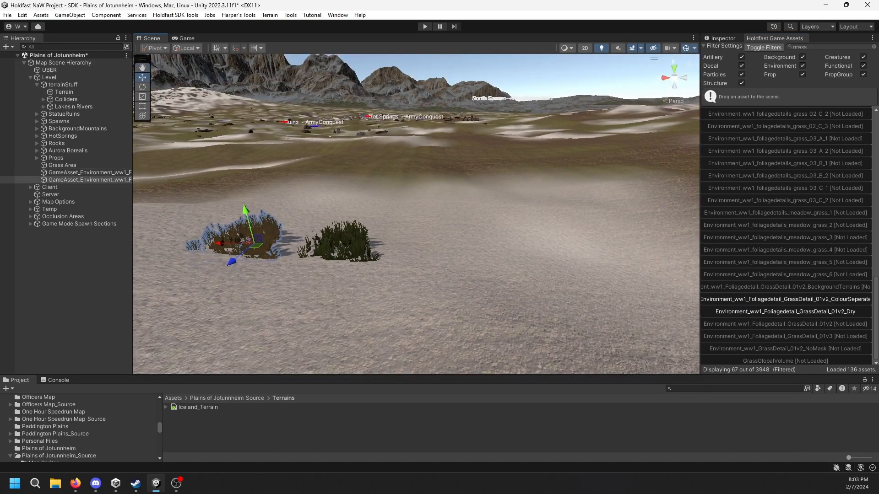
Recheck the browser's reference capture for the flower types among the original details, and return to the scene
click(75, 483)
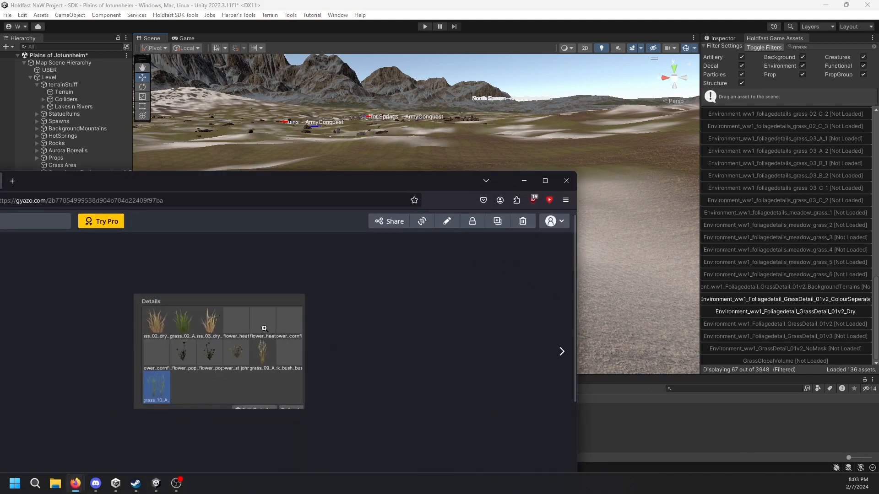
click(544, 181)
click(826, 6)
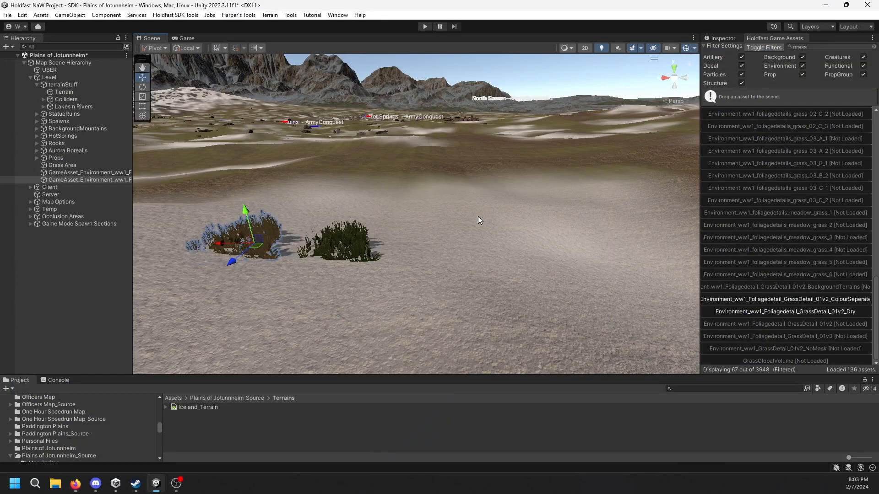
Search the Holdfast Game Assets for "flower"
key(w)
right_drag(478, 216, 405, 315)
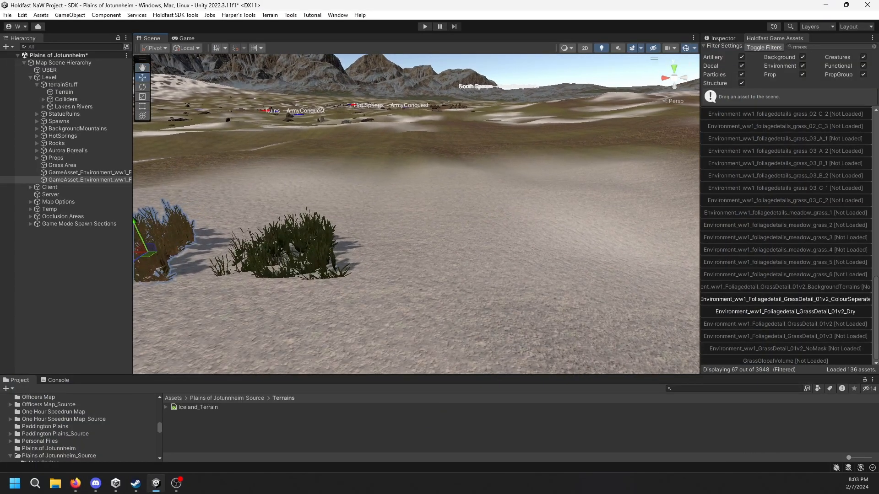
key(w)
right_drag(511, 335, 481, 350)
key(s)
key(w)
text(s)
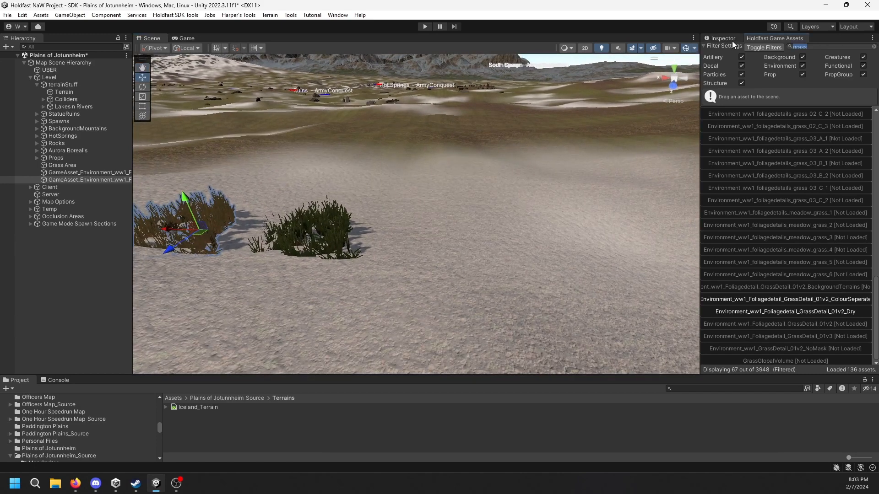
text(flower)
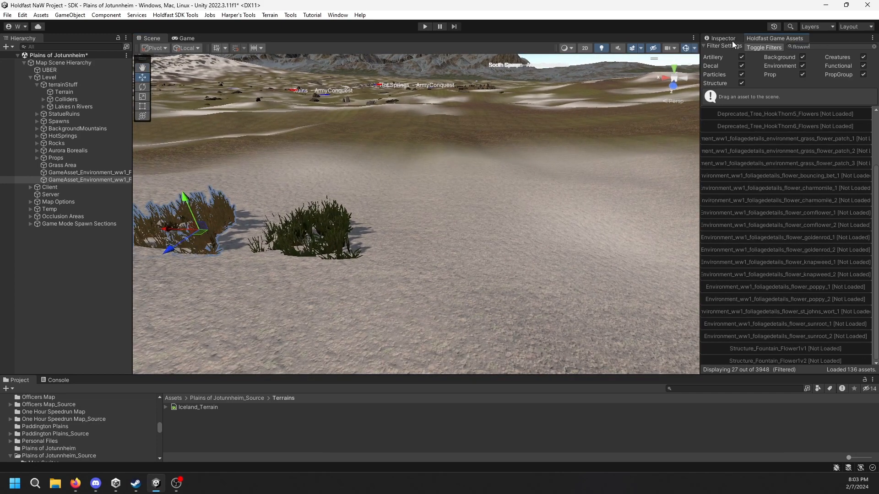
key(w)
right_drag(482, 174, 486, 178)
key(d)
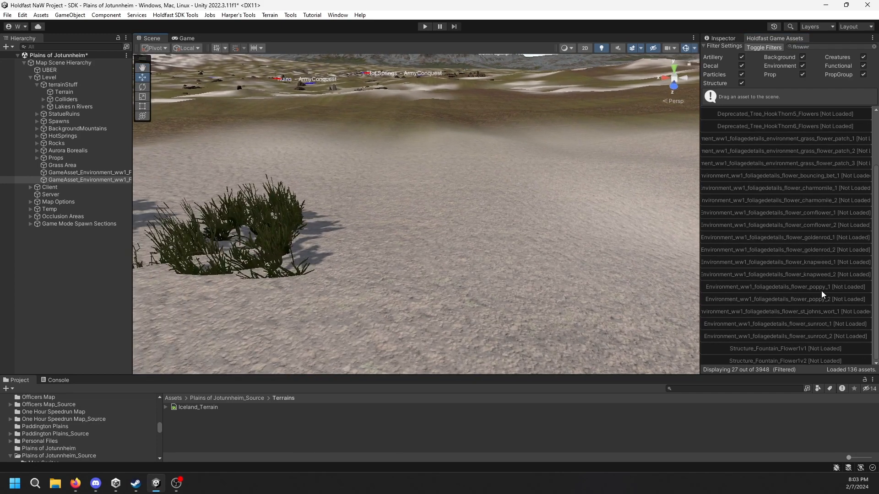
Search the game assets for "heath" and place heath_A_01 and heath_B_01 in a row beside the green grass
text(heath)
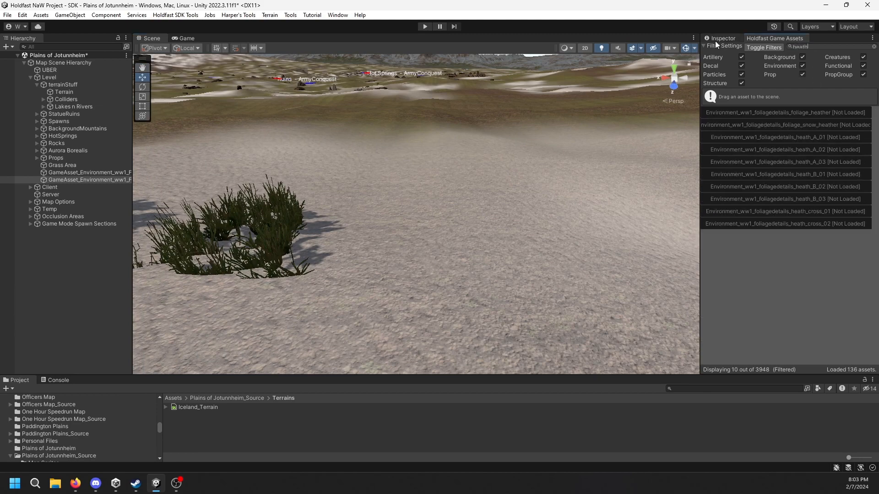
drag(815, 137, 357, 248)
drag(824, 174, 417, 250)
mouse_move(878, 2)
mouse_down()
mouse_move(776, 2)
mouse_move(878, 3)
mouse_up()
Search the game assets for "cornflow" and place flower_cornflower_1 and flower_cornflower_2 beside the heath plants
drag(814, 48, 749, 51)
text(cornflow)
drag(768, 112, 495, 249)
drag(769, 125, 585, 245)
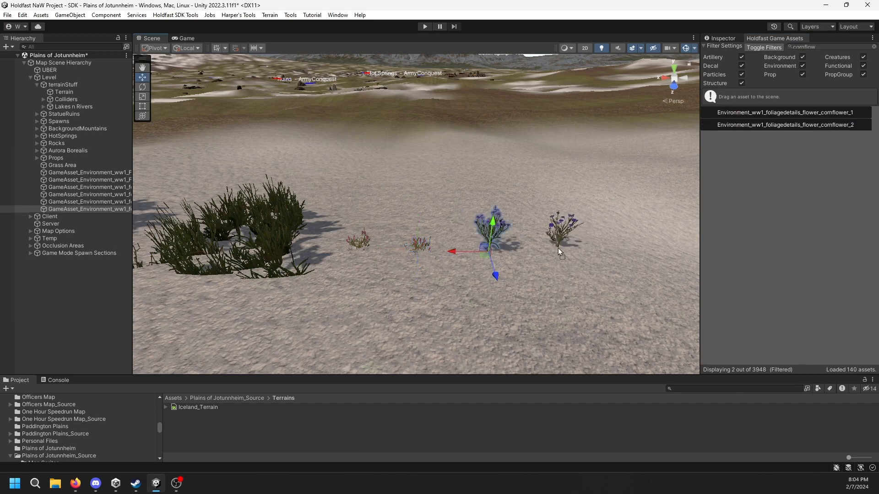
Search the game assets for "poppy" and place flower_poppy_1 and flower_poppy_2 beside the cornflowers
right_drag(586, 245, 588, 247)
key(d)
drag(818, 47, 675, 51)
text(poppy)
drag(737, 114, 370, 243)
drag(751, 125, 437, 239)
Find the St John's wort flower in the game assets and place it beside the poppies
right_drag(437, 239, 439, 245)
key(d)
drag(818, 47, 712, 55)
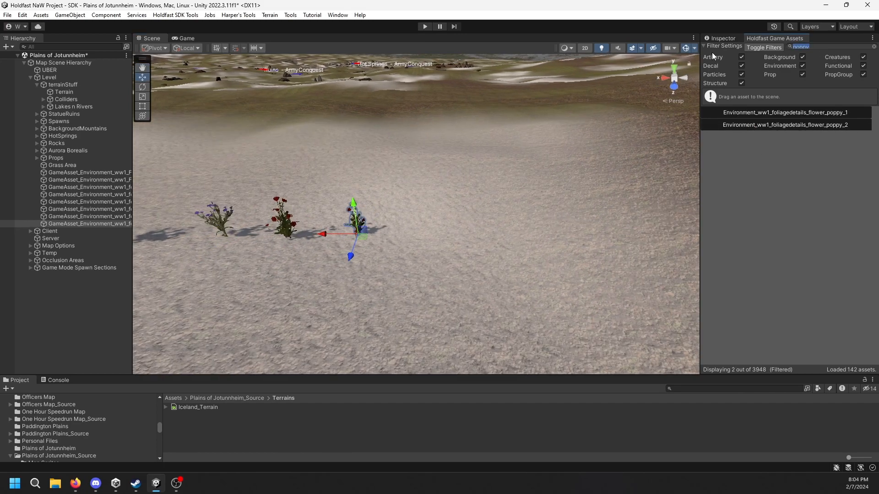
text(primula)
drag(715, 115, 418, 232)
Search the game assets for "reed", try and delete foliage_grass_reeds_3v1, and place foliage_grass_reeds_3v2 beside the St John's wort
drag(817, 47, 731, 86)
text(reed)
drag(741, 150, 444, 237)
key(Delete)
drag(739, 162, 440, 235)
Find a bush and foliage_grass_reeds_2v1 in the game assets and place them at the end of the plant row
drag(808, 48, 779, 49)
key(BackSpace)
text(bush)
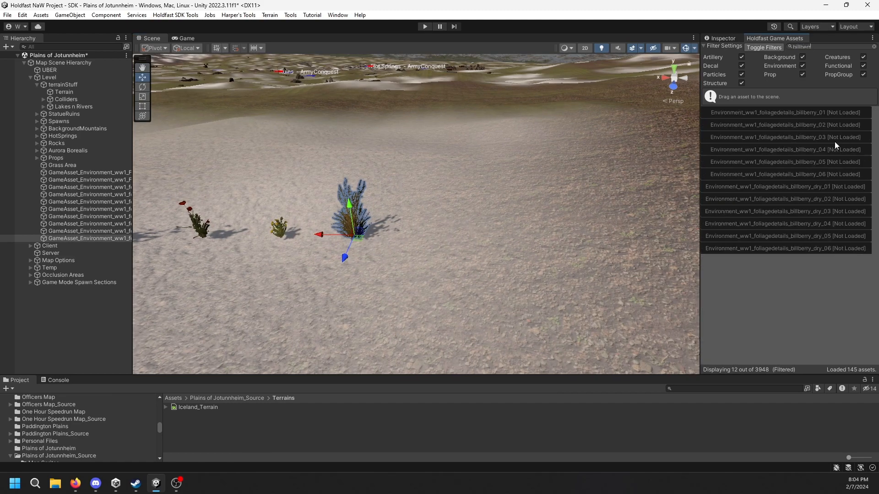
drag(785, 249, 436, 230)
text(reed)
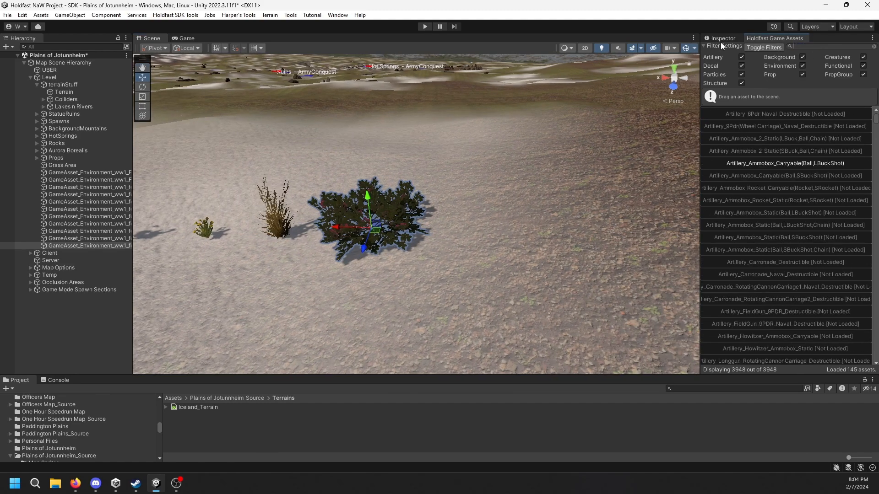
drag(831, 125, 509, 239)
Nest all the placed grass, flower, reed and bush assets under Grass Area
right_drag(536, 283, 553, 287)
key(s)
key(w)
click(551, 284)
key(s)
right_click(108, 254)
click(82, 248)
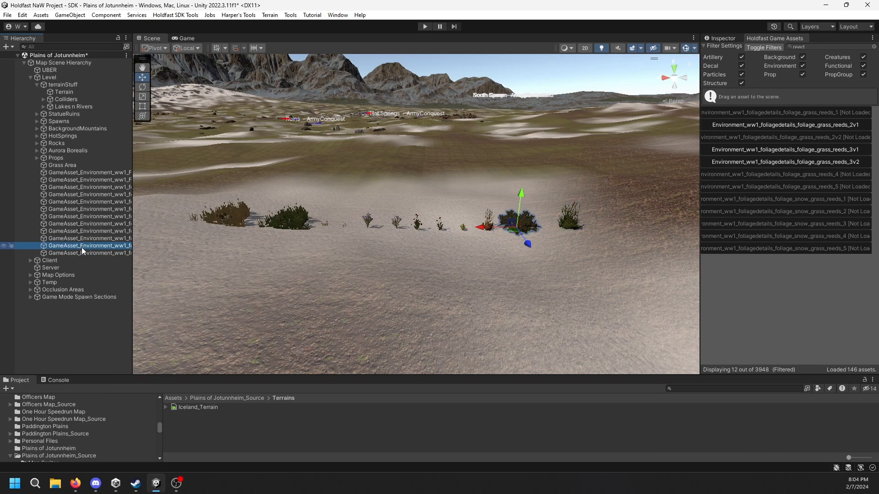
shift+click(96, 172)
drag(96, 172, 59, 164)
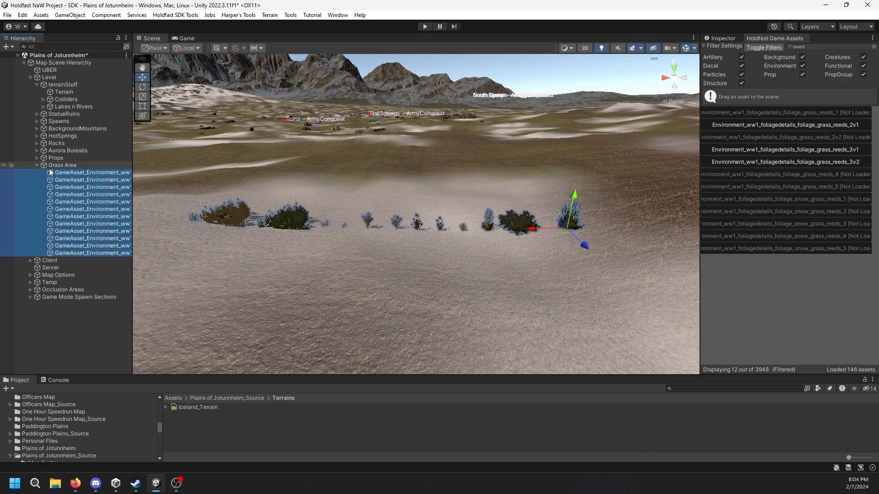
Select the Terrain and review the Holdfast Mod Terrain Grass Data warnings, notes, instructions and Grass Prefabs list
right_drag(337, 213, 340, 229)
key(w)
key(s)
right_drag(608, 219, 622, 263)
right_drag(454, 194, 257, 171)
key(w)
key(a)
click(721, 40)
key(a)
right_drag(494, 179, 560, 167)
click(91, 90)
key(a)
right_drag(293, 148, 326, 146)
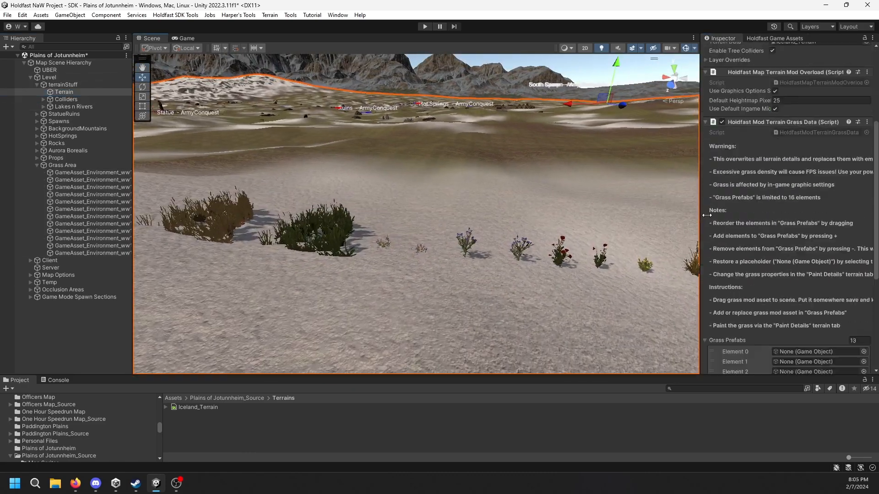
scroll(752, 209, down, 10)
scroll(789, 141, up, 1)
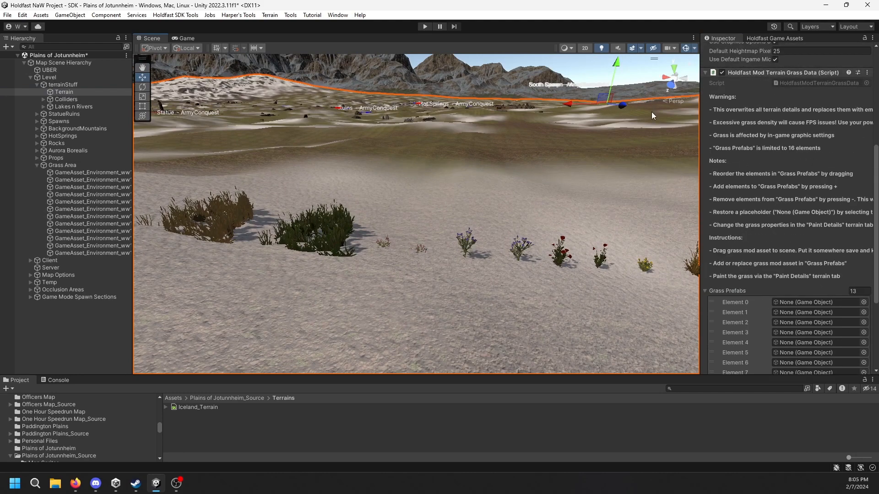
right_drag(581, 158, 588, 181)
key(s)
scroll(828, 226, down, 4)
Widen the Hierarchy and assign the first grass asset under Grass Area to Element 0 of the Grass Prefabs
right_drag(501, 229, 483, 234)
key(w)
key(a)
key(s)
drag(131, 166, 192, 166)
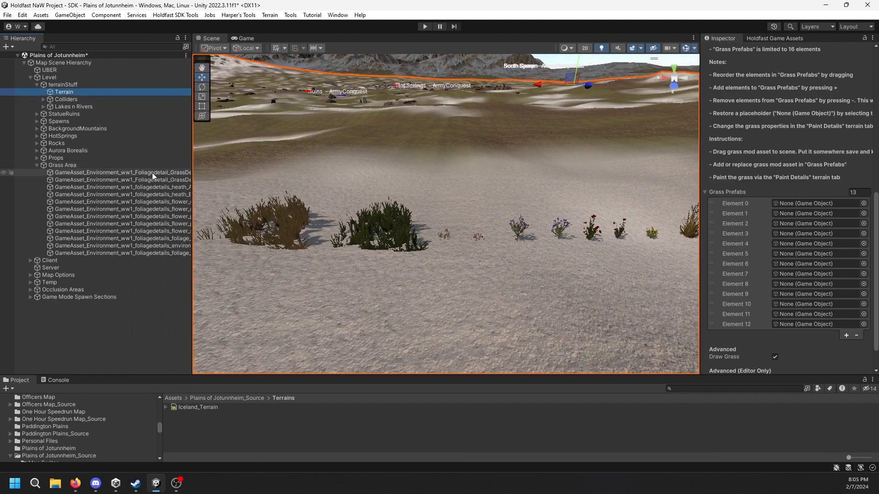
drag(109, 172, 804, 205)
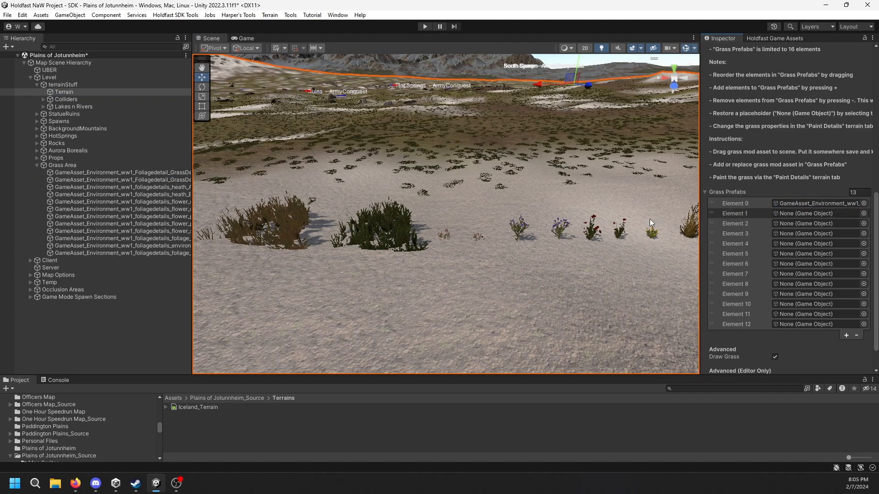
Lock the Inspector on the Terrain and fill Grass Prefabs Elements 1 to 12 with the Grass Area assets
scroll(807, 142, up, 1)
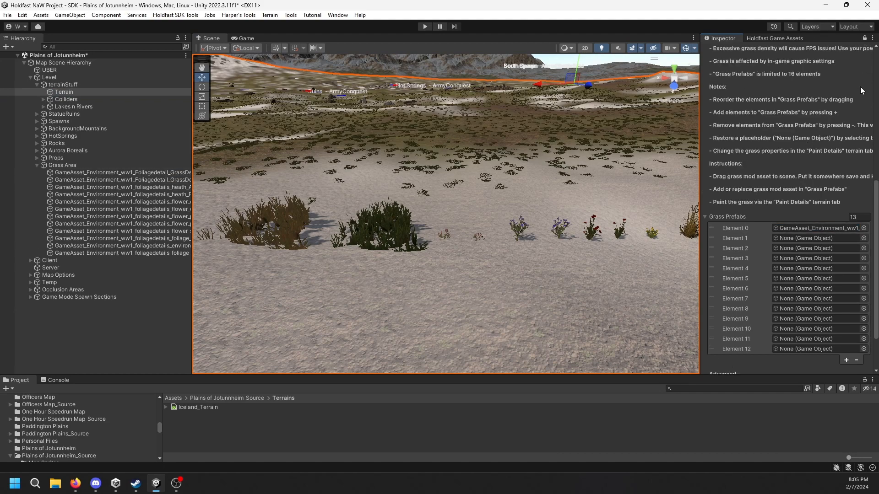
click(161, 179)
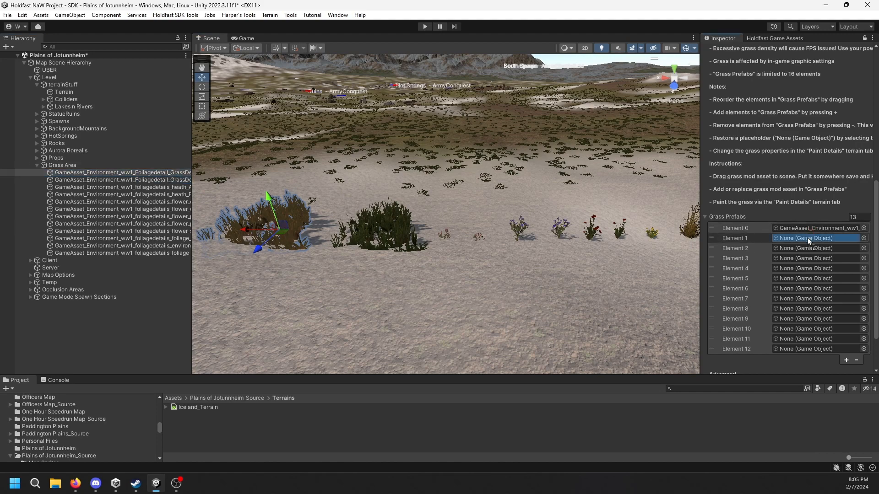
click(801, 227)
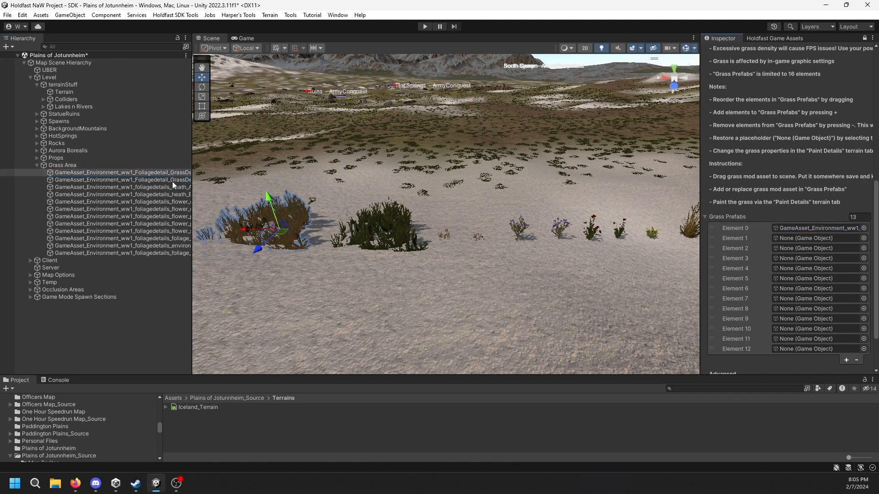
drag(755, 225, 802, 239)
drag(148, 179, 802, 249)
right_drag(632, 266, 632, 256)
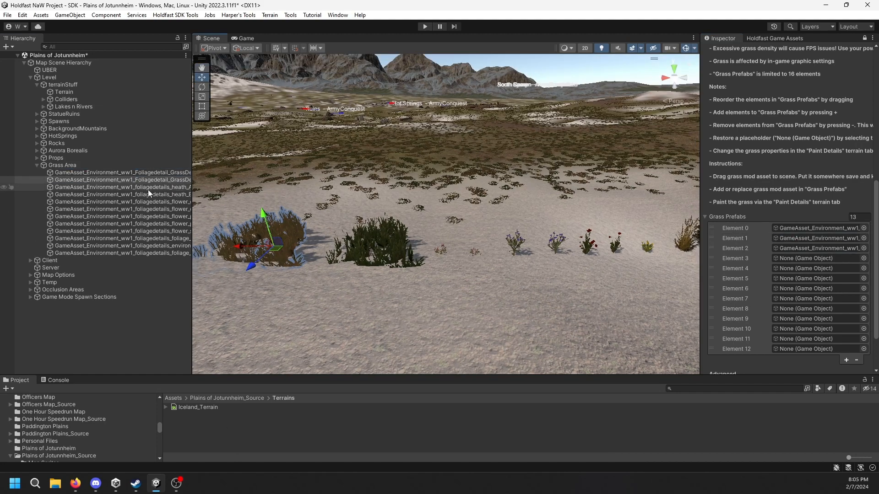
drag(812, 293, 812, 290)
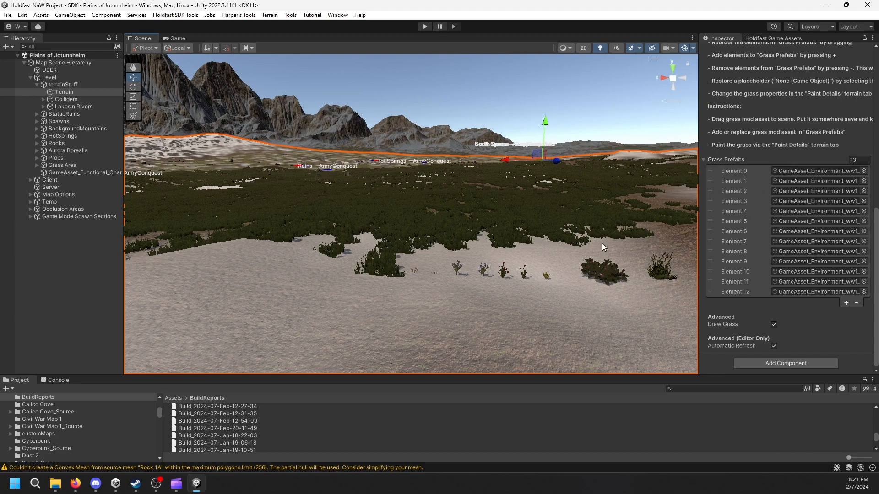
right_drag(603, 243, 612, 252)
key(w)
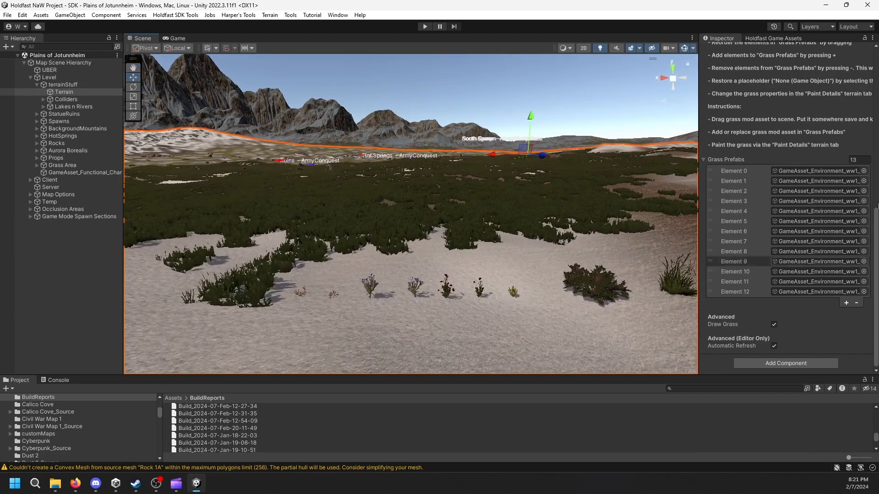
key(s)
right_drag(513, 234, 515, 236)
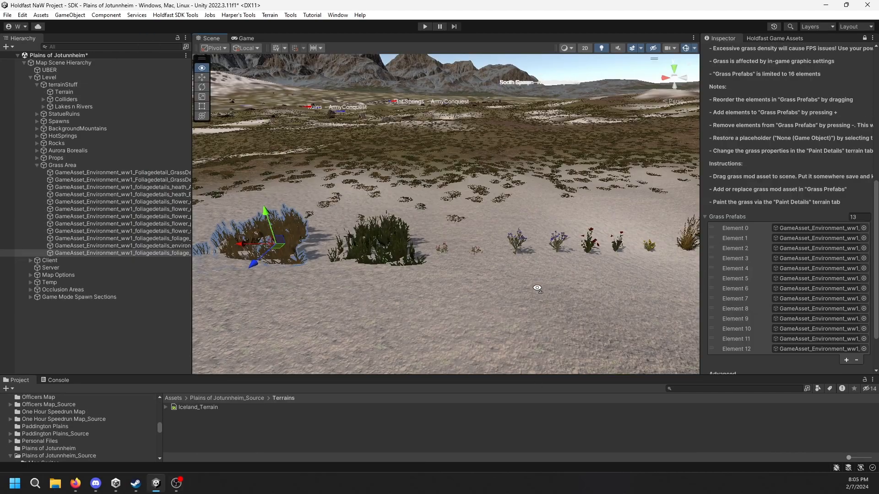
Search the game assets for "player" and place Functional_CharacterPlayer_Scale among the pink flowers as a size reference
right_drag(527, 238, 449, 214)
key(w)
click(790, 40)
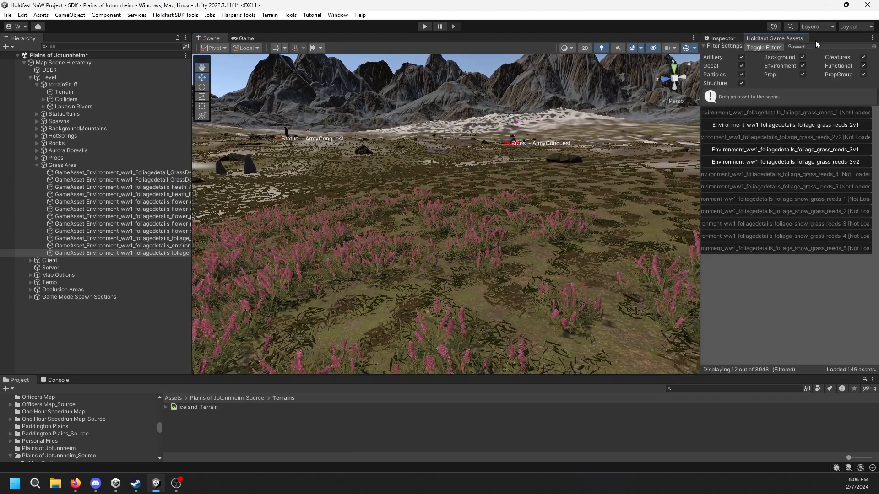
key(BackSpace)
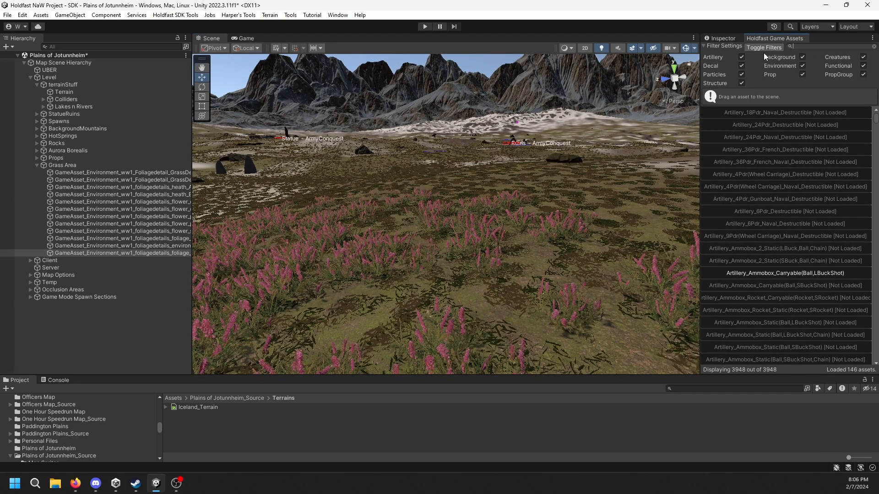
text(player)
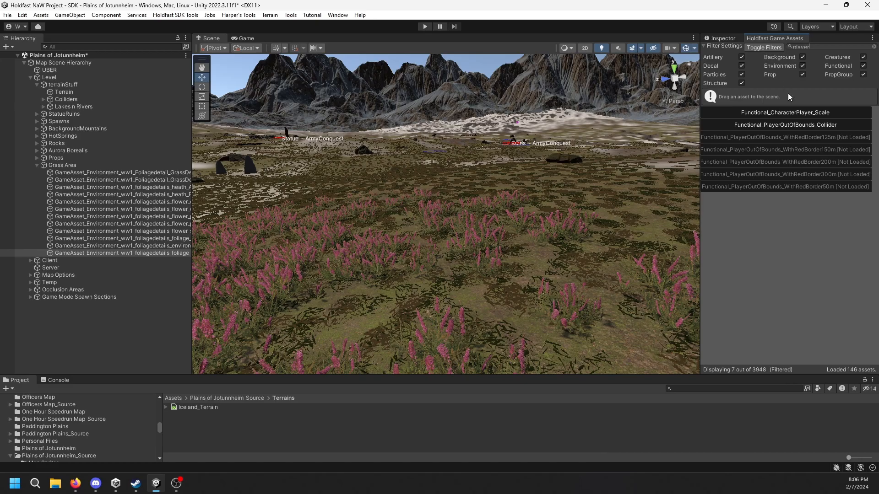
click(479, 257)
key(w)
right_drag(480, 261, 579, 282)
key(s)
key(w)
key(s)
In the Terrain's Paint Details, edit the first Grass1_LOD0 detail, setting its Min Width to 3.5 and Max Width to 5.5
click(723, 39)
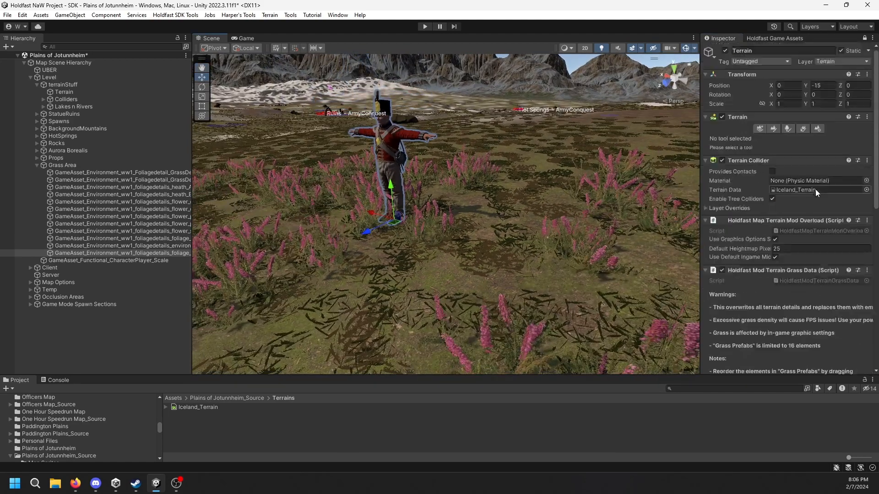
click(803, 129)
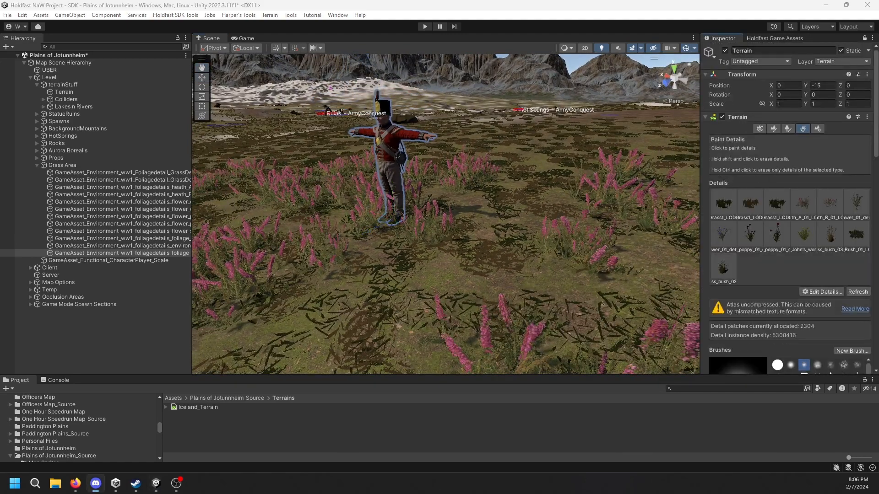
double_click(724, 204)
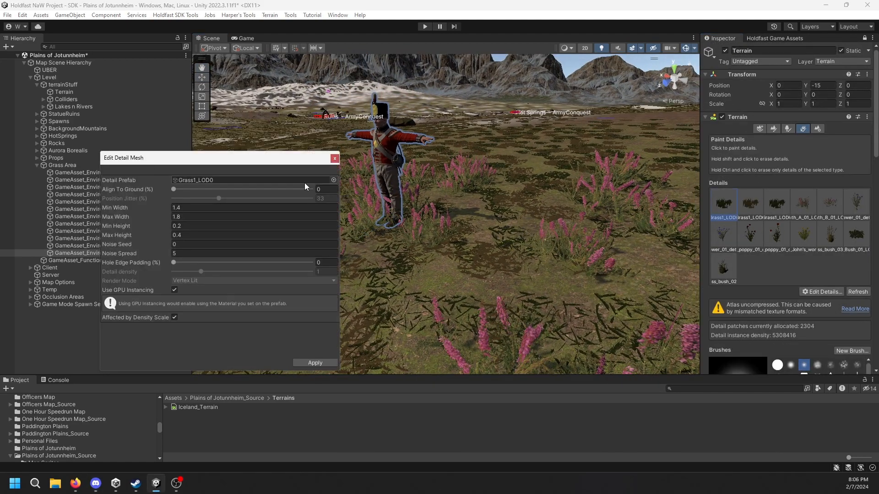
drag(274, 161, 632, 157)
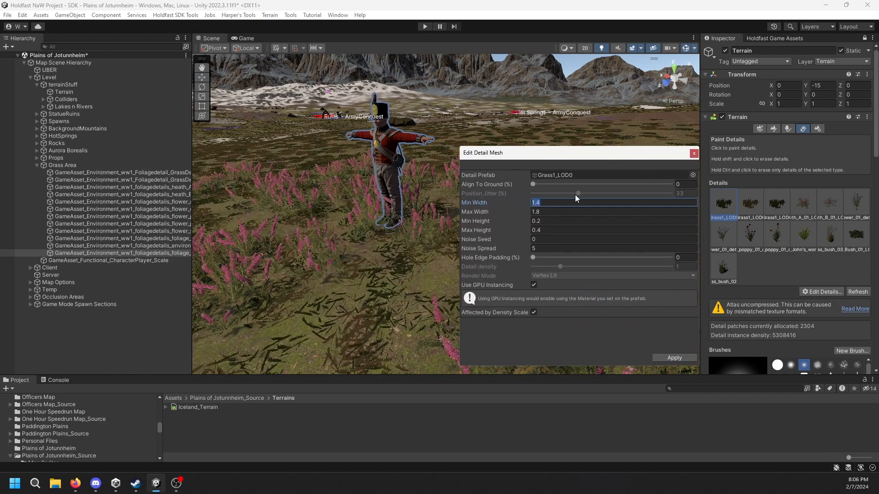
text(3.5)
key(Tab)
text(5.5)
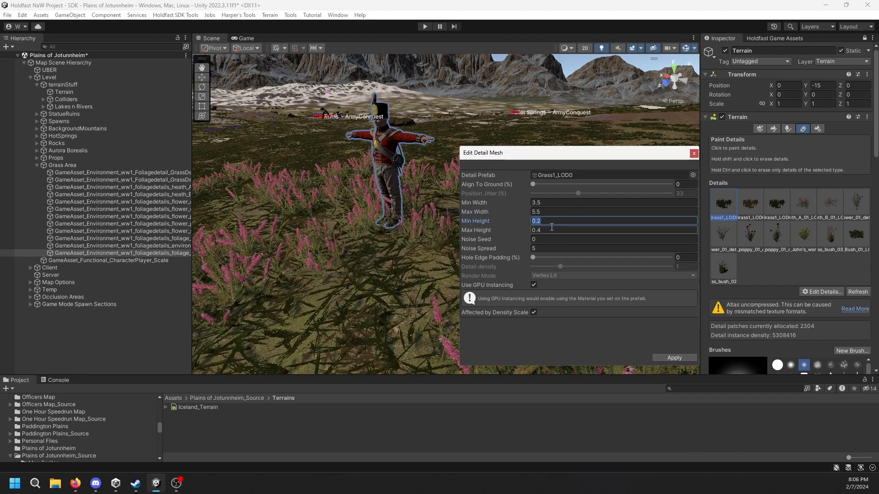
Set the first Grass1_LOD0 detail's Min Height to 3.5 and Max Height to 5.5, and apply the changes
text(3.5)
text(5.5)
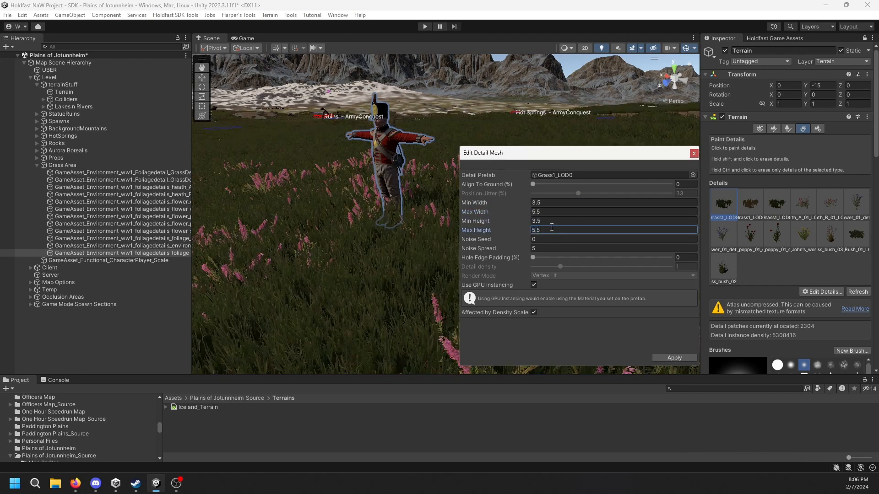
key(w)
right_drag(365, 275, 383, 263)
click(684, 360)
key(s)
Give the second Grass1_LOD0 detail a width and height range of 3.5 to 5.5 and apply it
double_click(747, 211)
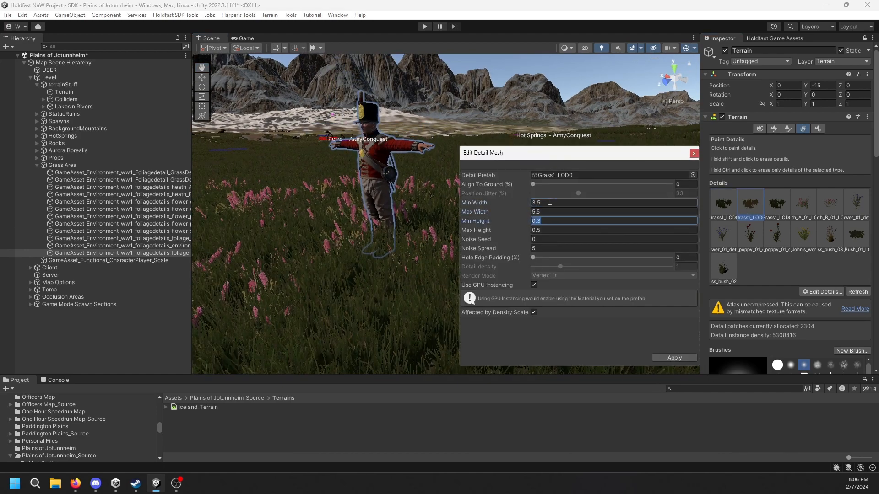
text(5.5)
click(674, 358)
Resize the third Grass1_LOD0 detail with the same 3.5 minimum and 5.5 maximum values and apply it
double_click(783, 214)
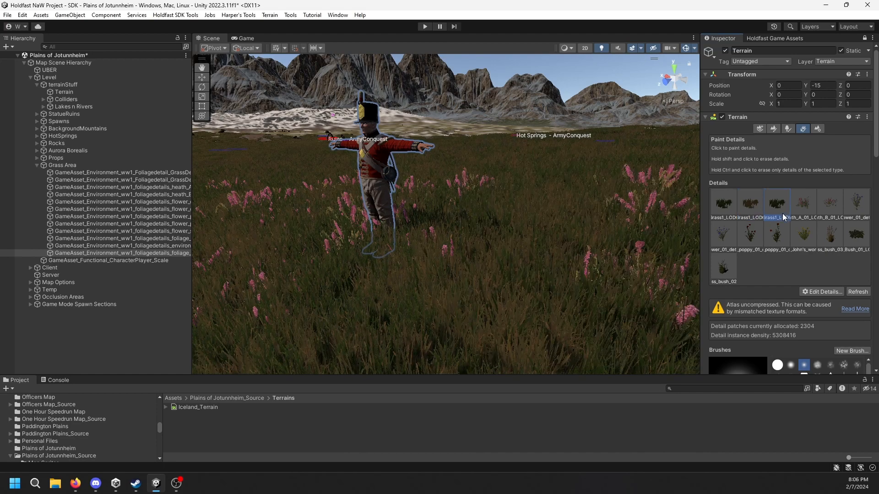
click(587, 202)
text(3.5.5)
click(674, 358)
key(s)
right_drag(389, 262, 362, 255)
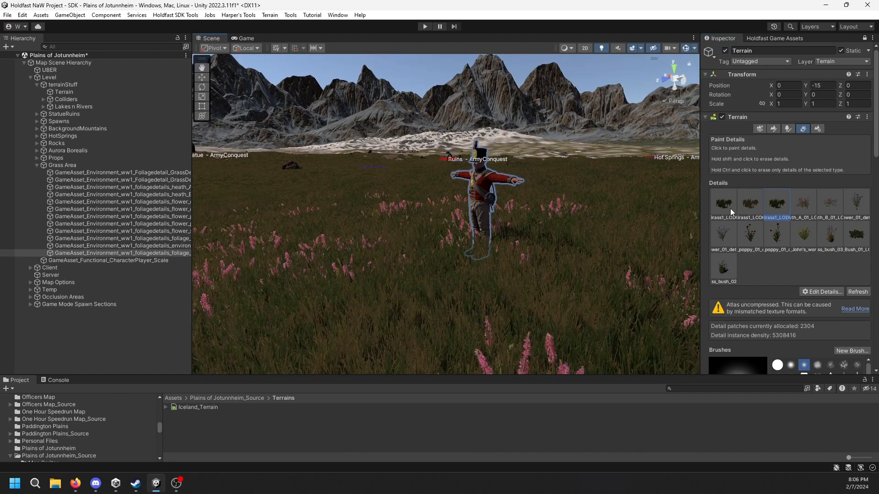
Reopen the first and second Grass1_LOD0 details, readjust their size values and apply them
double_click(731, 211)
click(665, 204)
click(674, 358)
double_click(750, 204)
click(539, 203)
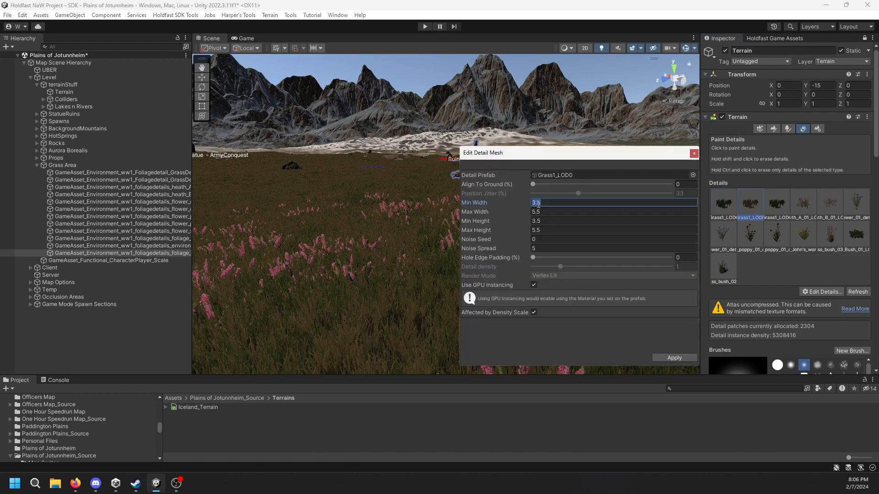
click(674, 358)
Inspect the resized grass around the player scale reference and across the wider terrain
mouse_move(485, 261)
right_down()
mouse_move(494, 257)
mouse_move(485, 274)
mouse_move(481, 264)
right_up()
key(s)
key(w)
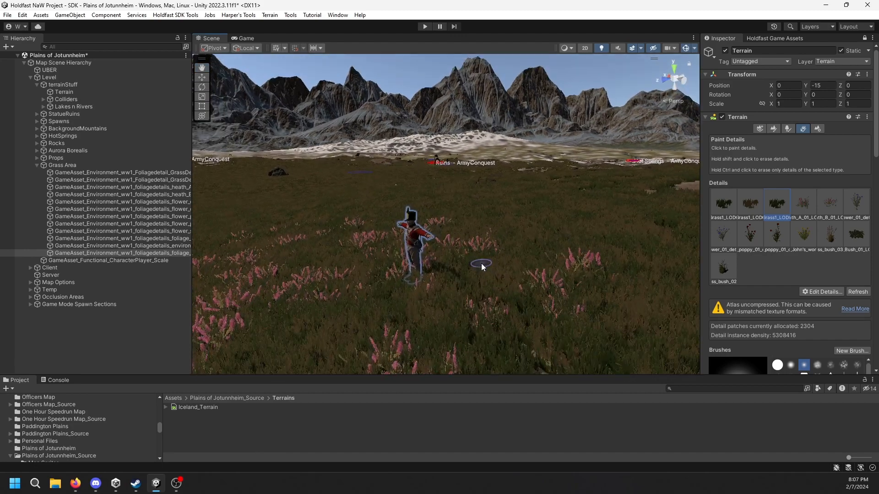
mouse_move(431, 253)
right_down()
mouse_move(573, 234)
mouse_move(369, 239)
mouse_move(375, 230)
mouse_move(388, 265)
mouse_move(432, 230)
mouse_move(372, 221)
mouse_move(371, 202)
right_up()
key(s)
key(w)
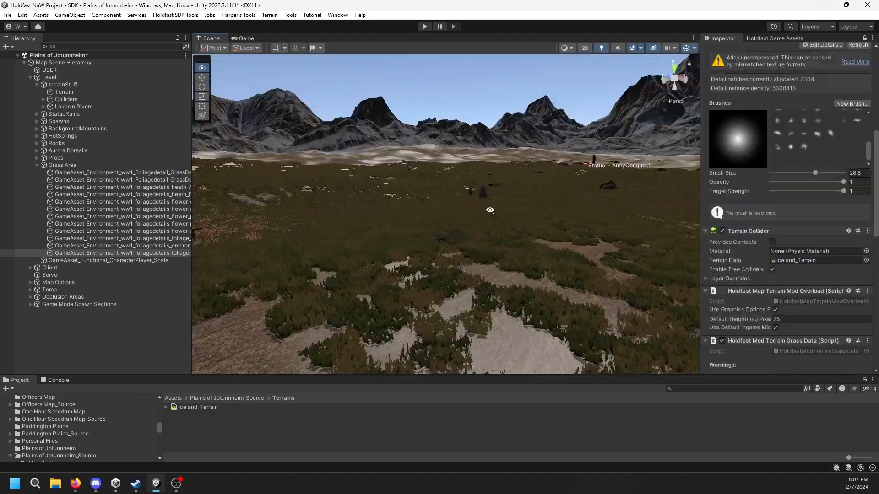
mouse_move(490, 210)
right_down()
mouse_move(555, 241)
mouse_move(636, 195)
mouse_move(608, 240)
mouse_move(581, 170)
mouse_move(511, 253)
mouse_move(326, 193)
mouse_move(540, 180)
mouse_move(490, 183)
right_up()
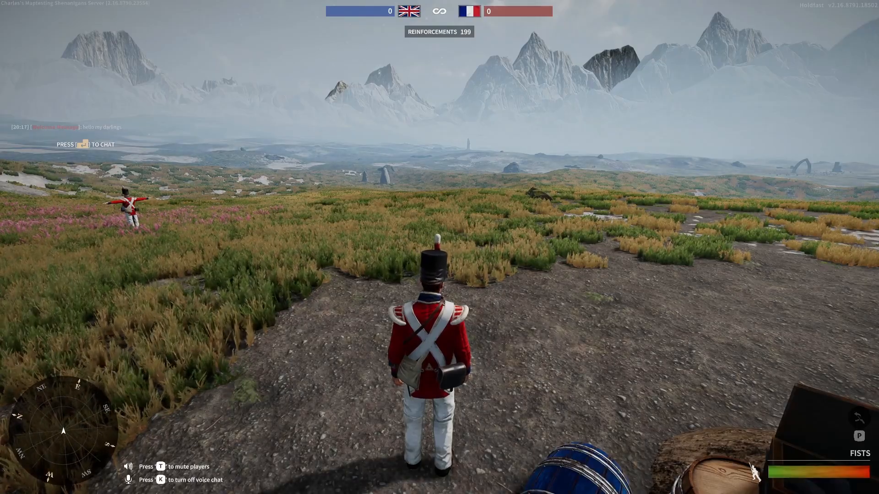
key(w)
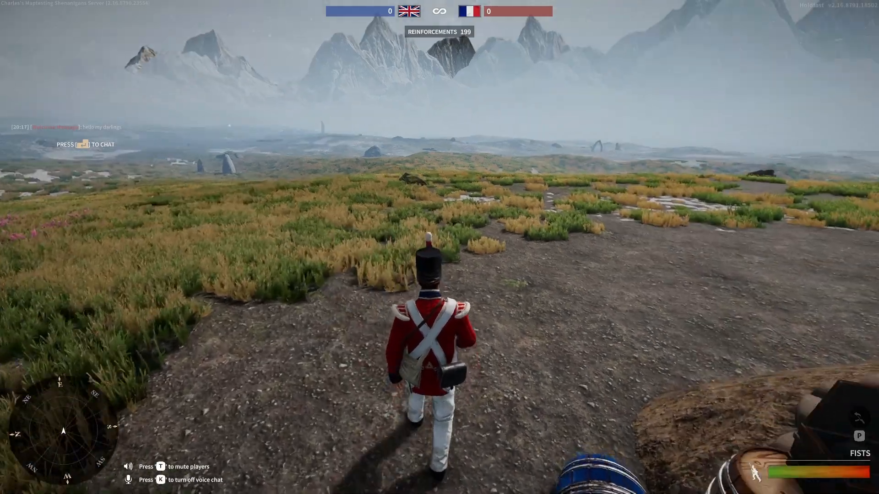